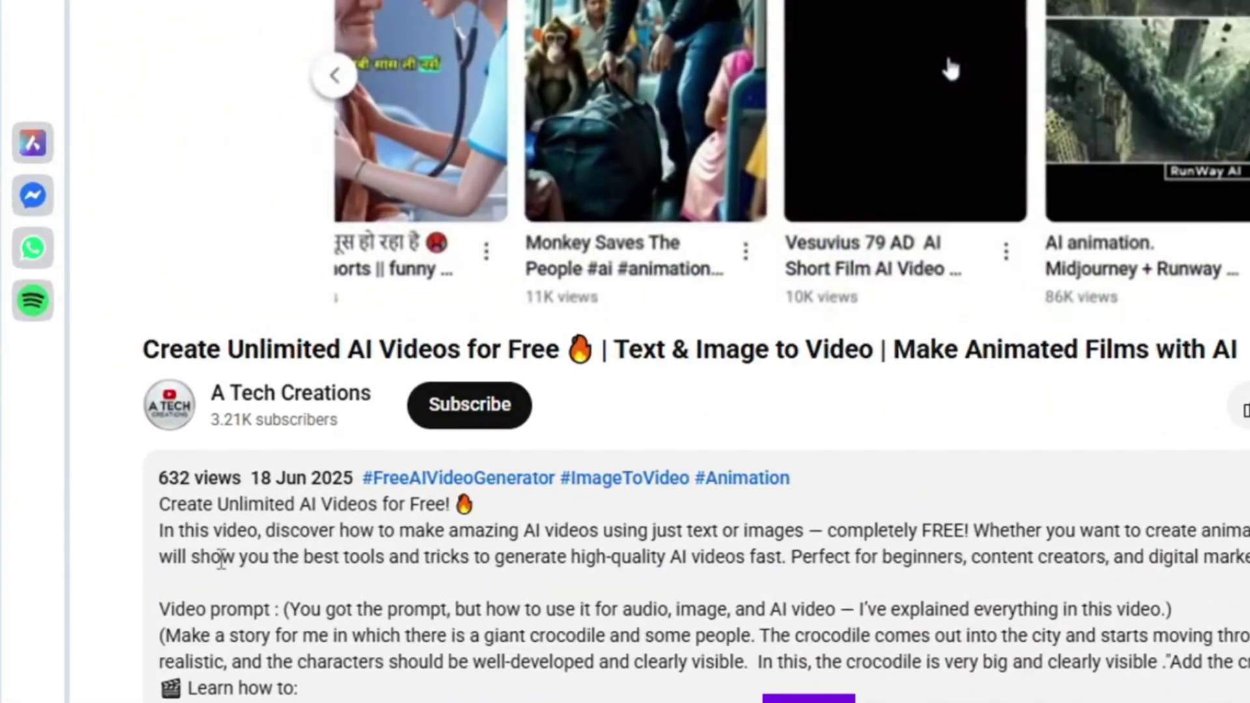
Ask ChatGPT "GIVE ME 10 IMAGE PROMPT OF THIS STORY AND ADBIG SNAKE IN EVERY SCENE" and look through the resulting prompts.
scroll(211, 558, down, 2)
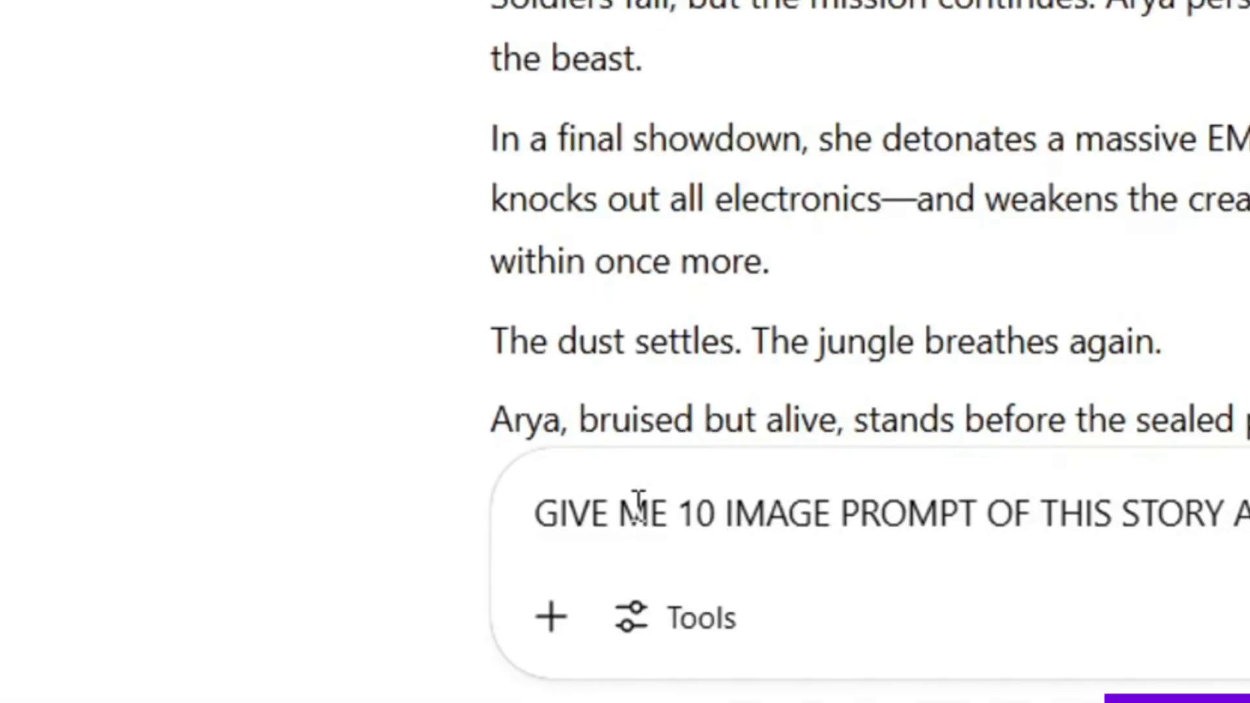
text(BI)
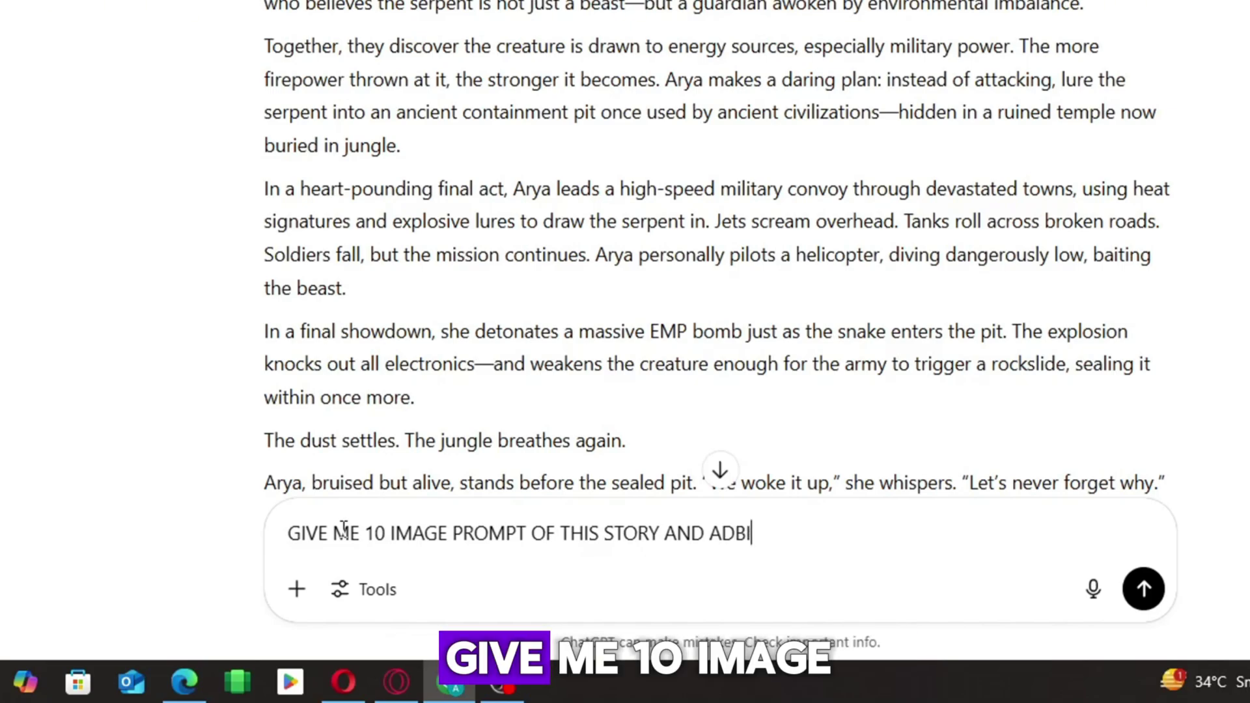
text(G SNAKE IN EVE)
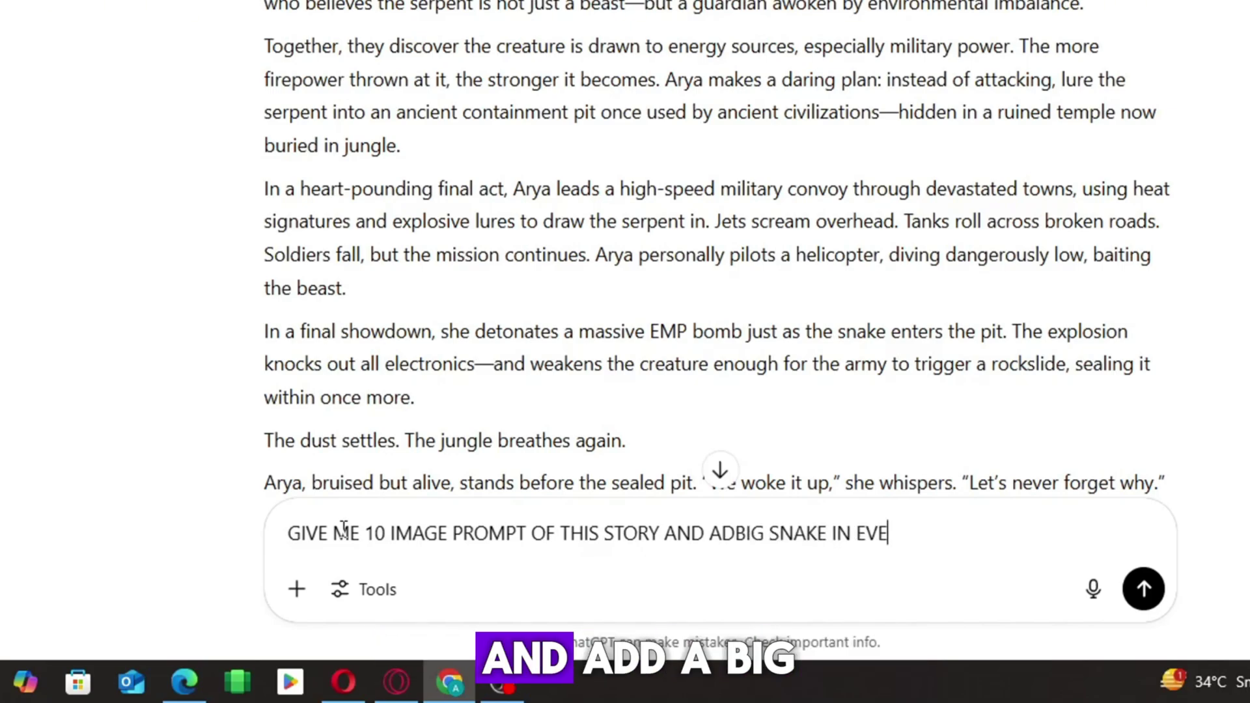
text(RY SCENE)
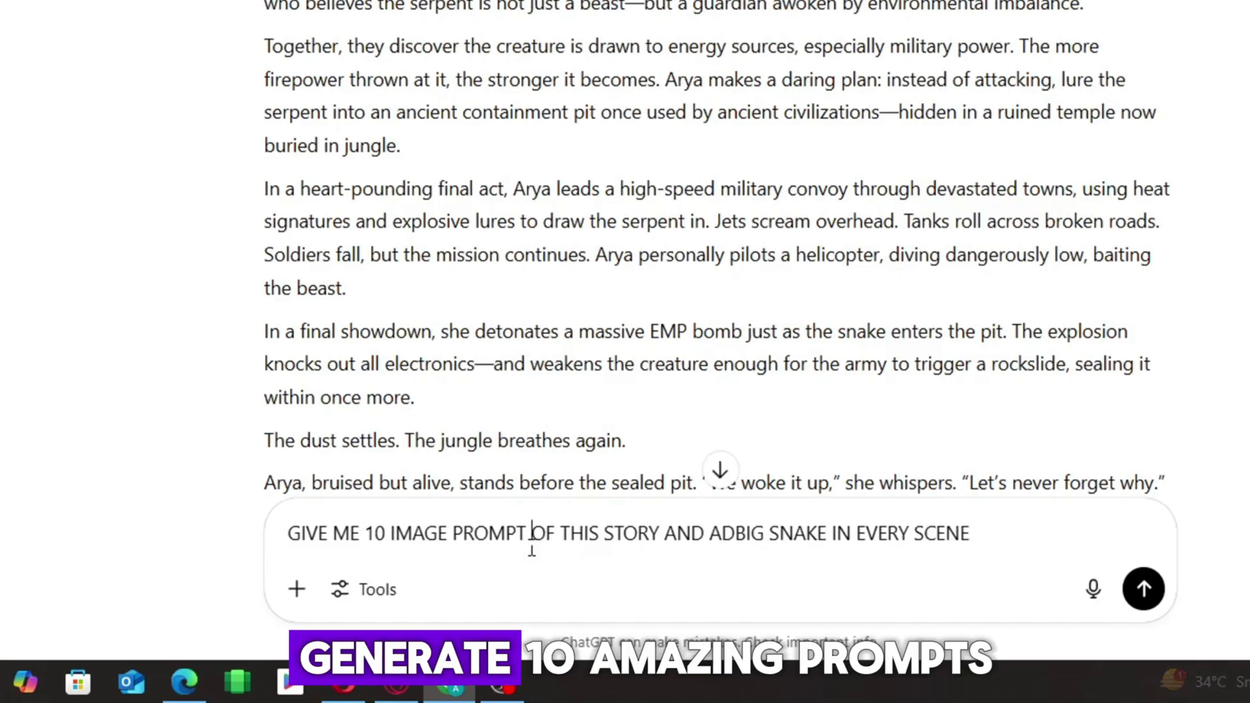
key(ctrl+a)
click(1139, 568)
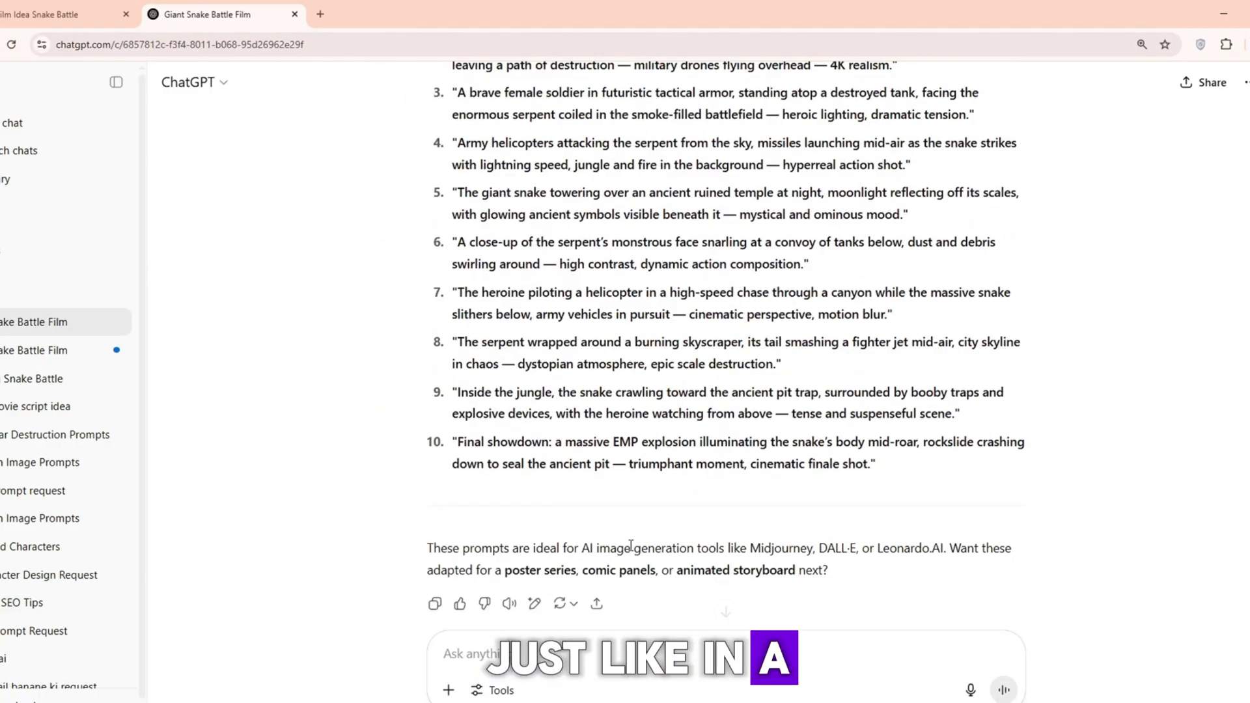
scroll(550, 410, up, 3)
scroll(550, 410, down, 1)
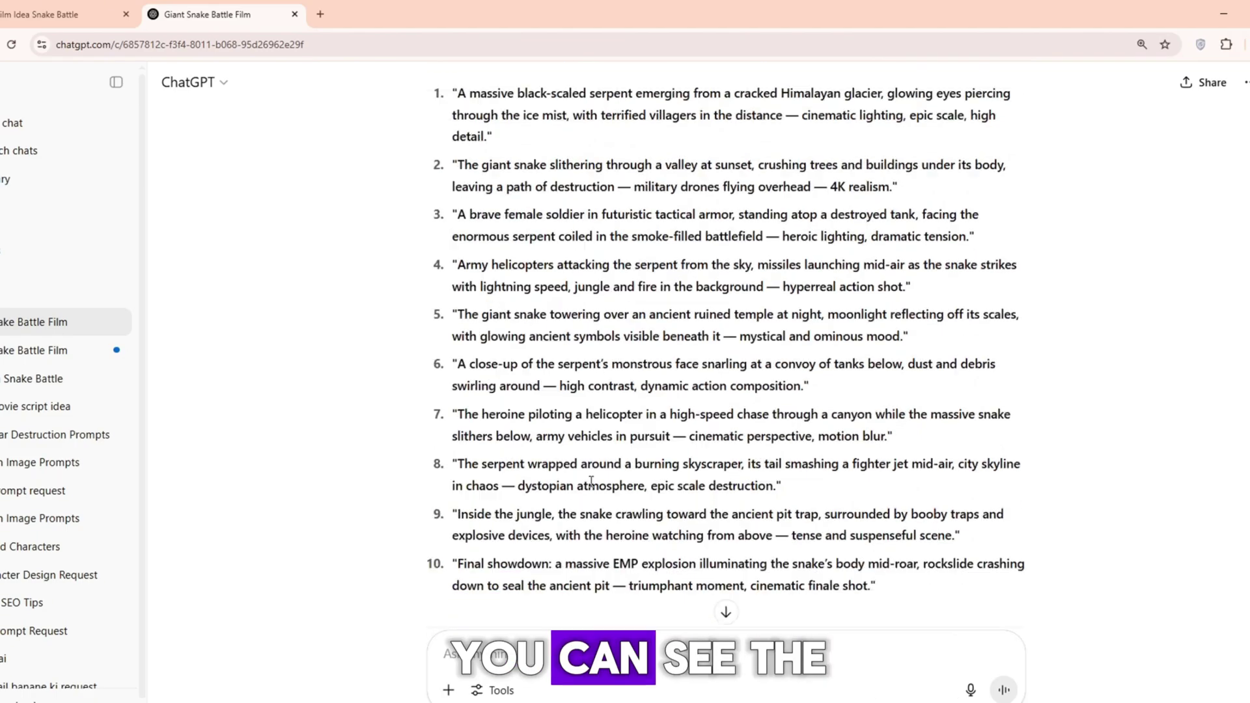
scroll(550, 455, up, 5)
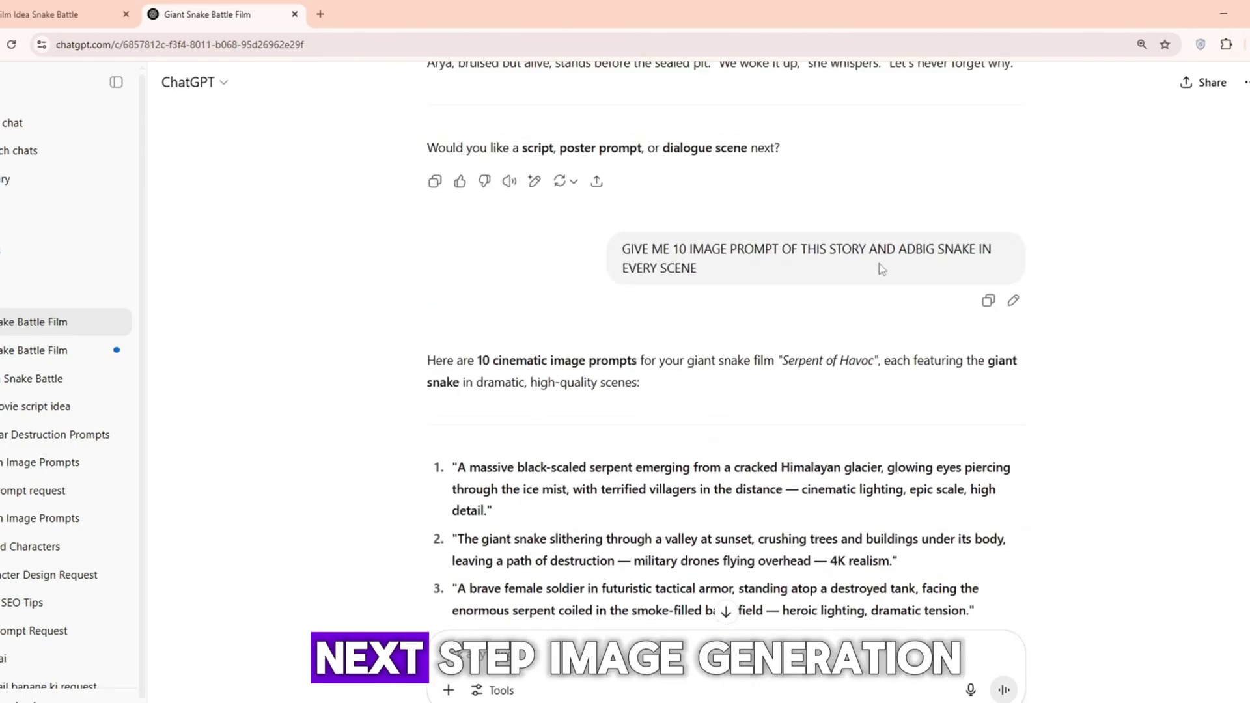
scroll(524, 488, down, 8)
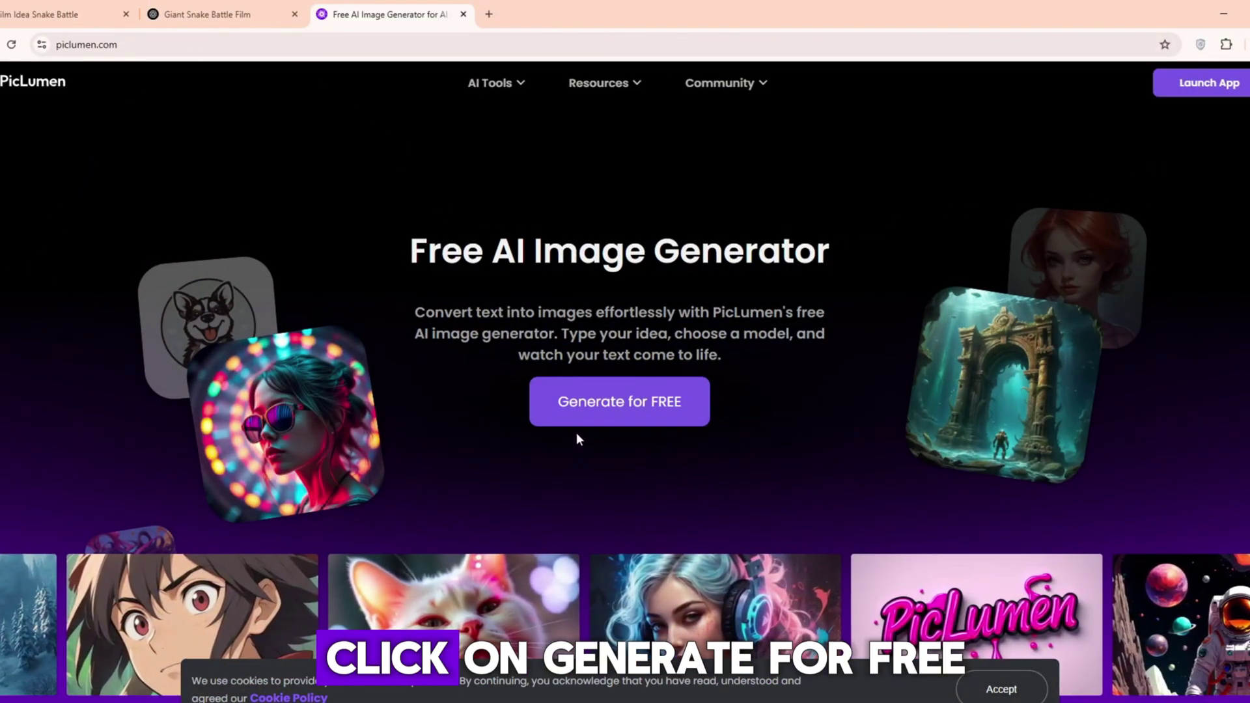
Open PicLumen's free image generator and set the image aspect ratio to 16:9.
click(604, 417)
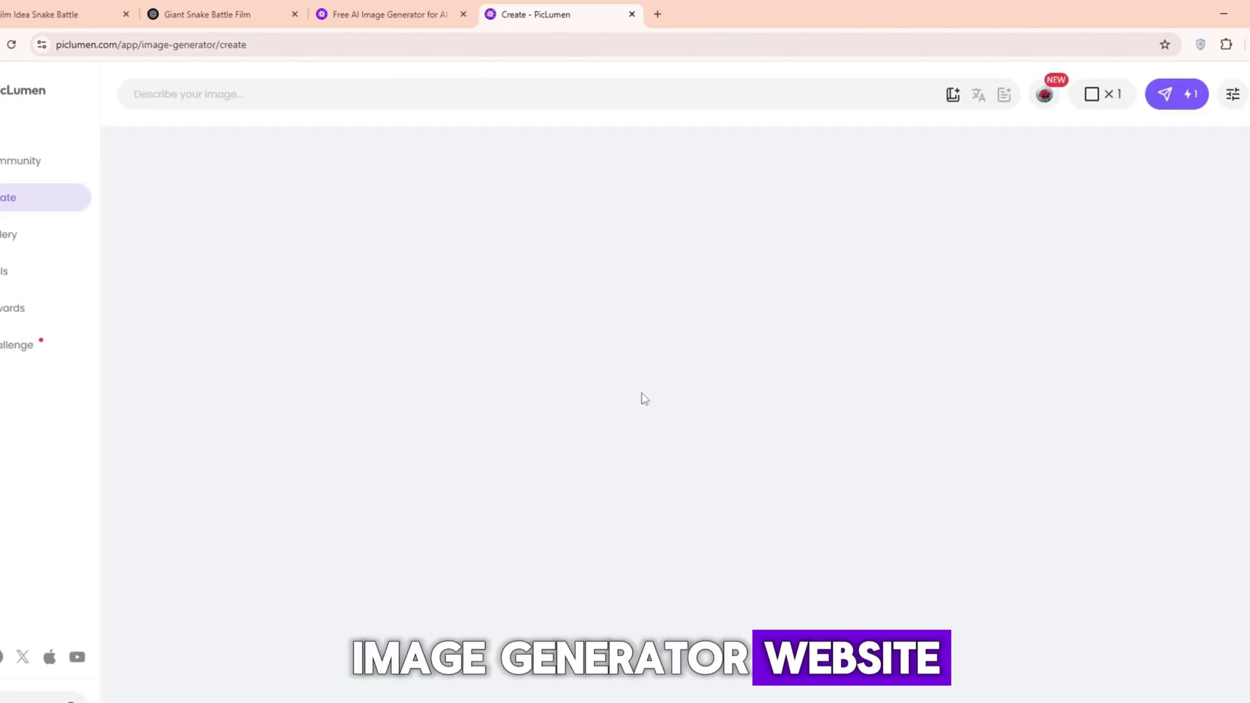
click(1099, 101)
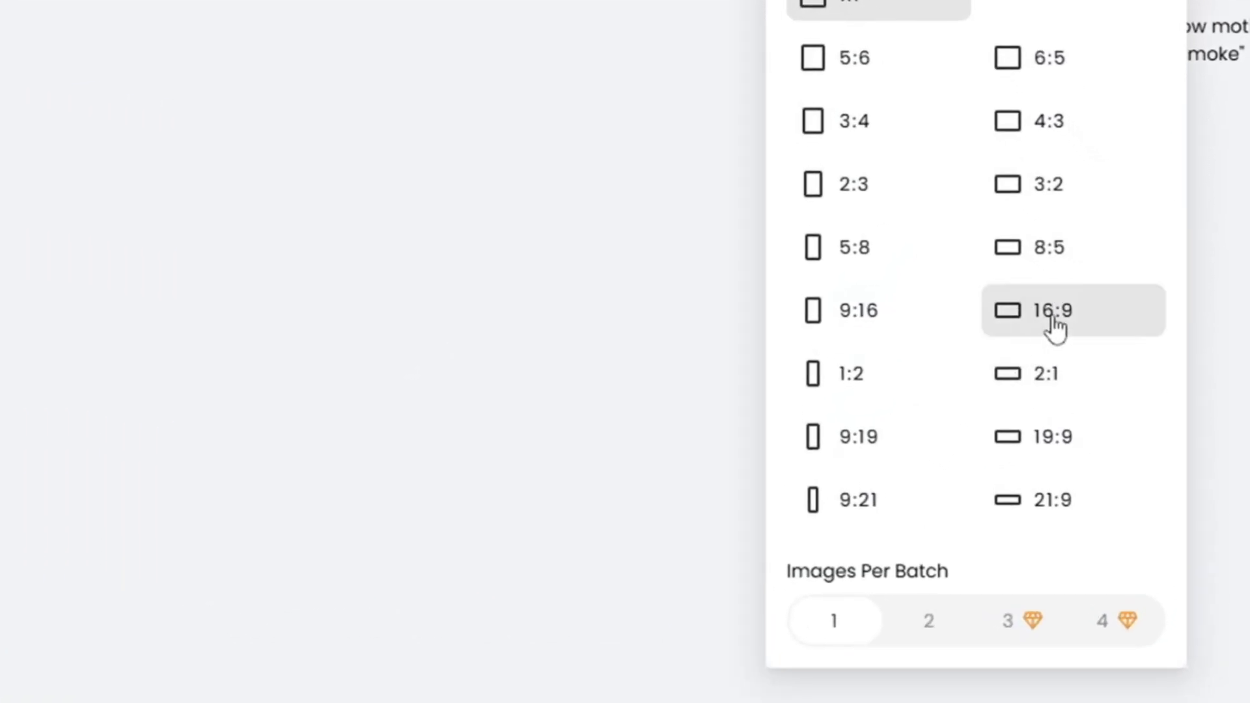
click(1053, 313)
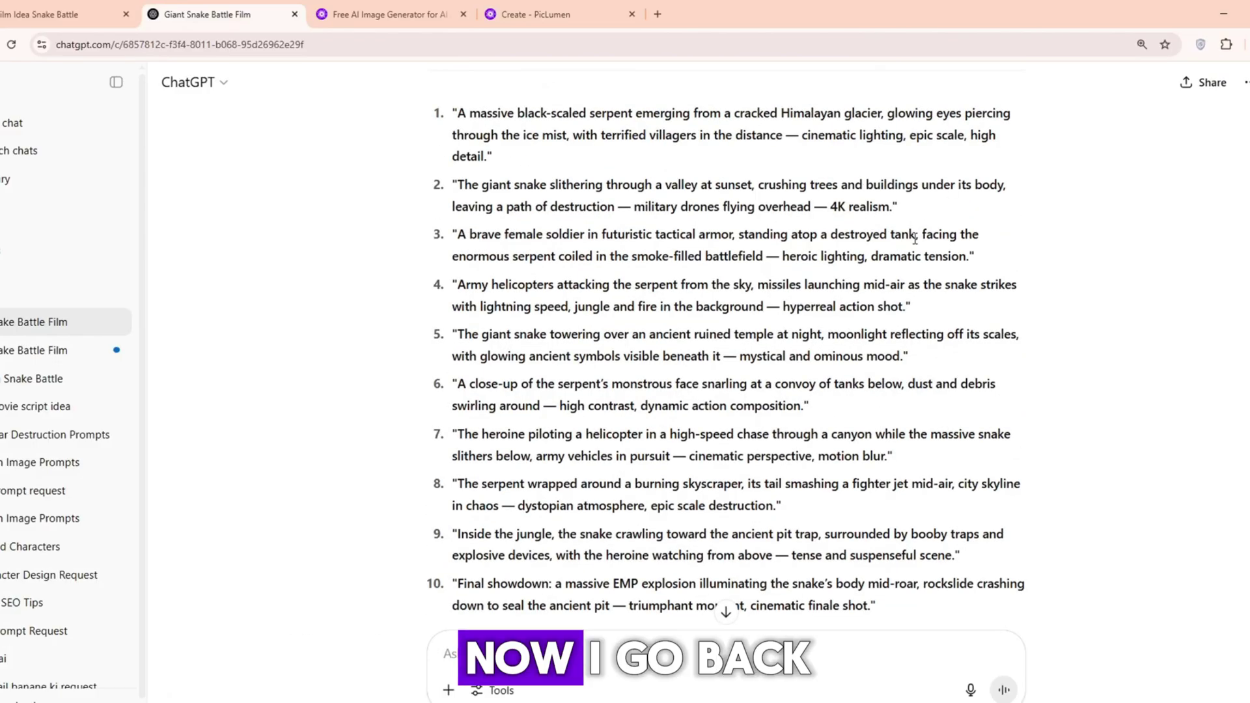
Copy prompt 1, the black-scaled serpent emerging from a Himalayan glacier, from ChatGPT and generate its image in PicLumen.
scroll(467, 240, up, 1)
drag(490, 228, 457, 184)
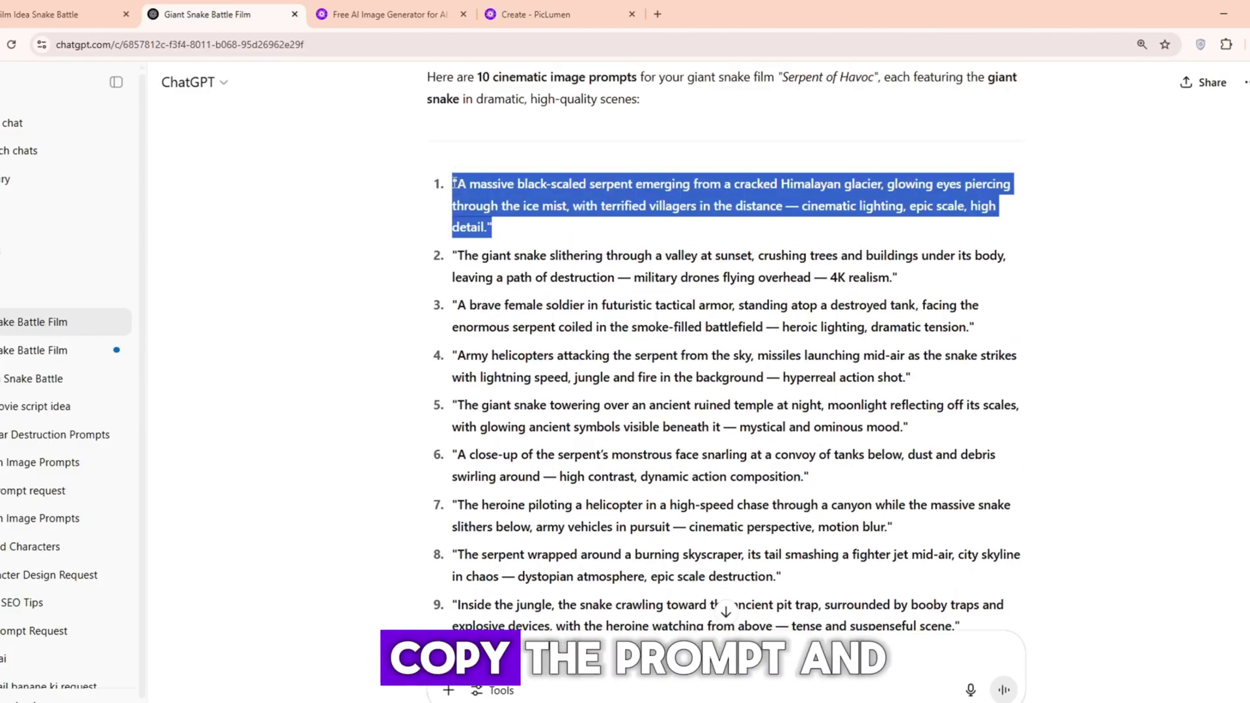
scroll(455, 184, up, 2)
click(536, 14)
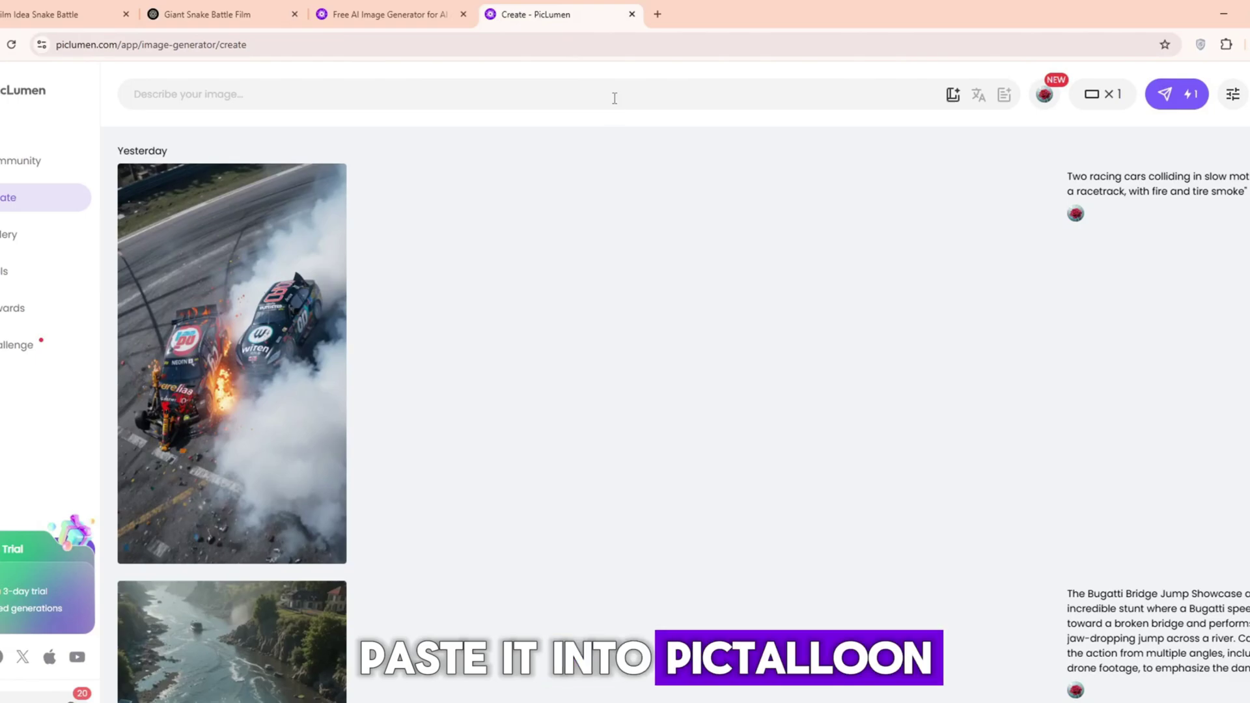
click(614, 98)
text("A massive black-scaled serpent emerging from a cracked Himalayan glacier, glowing eyes piercing through the ice mist, with terrified villagers in the distance — cinematic lighting, epic scale, high detail.")
click(1187, 97)
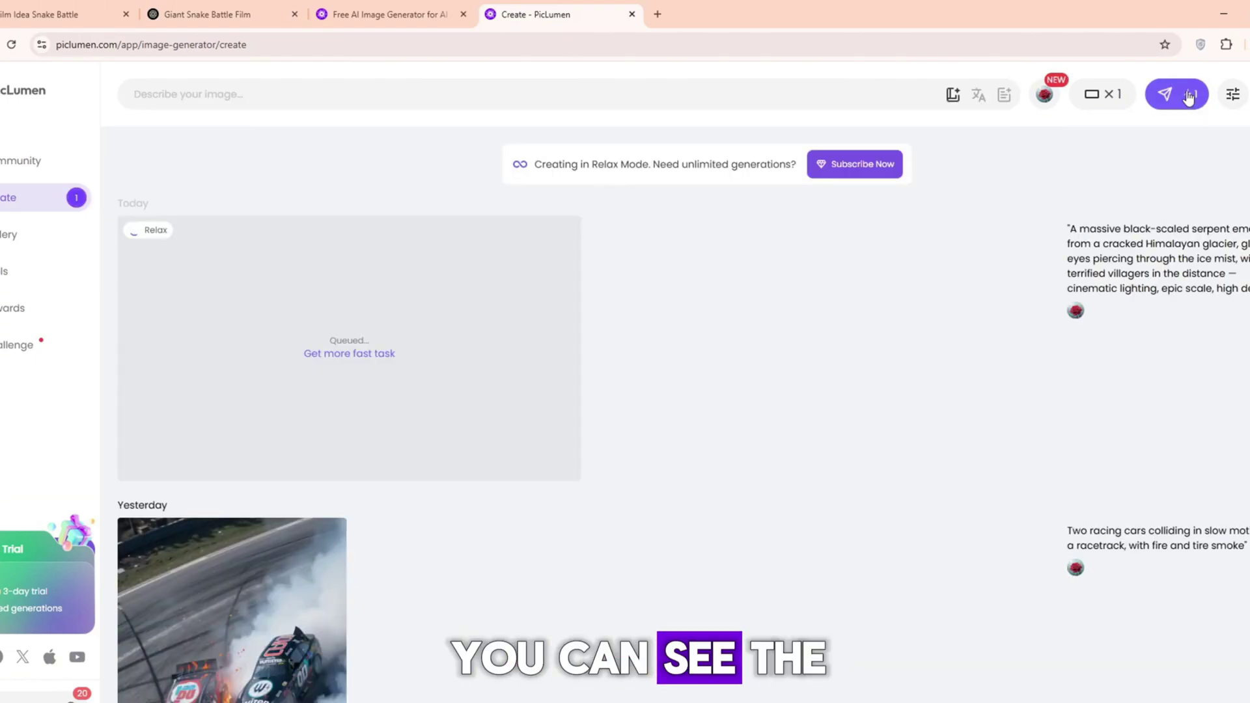
Copy prompt 2, the giant snake slithering through a valley at sunset, from ChatGPT and generate its image in PicLumen.
click(232, 16)
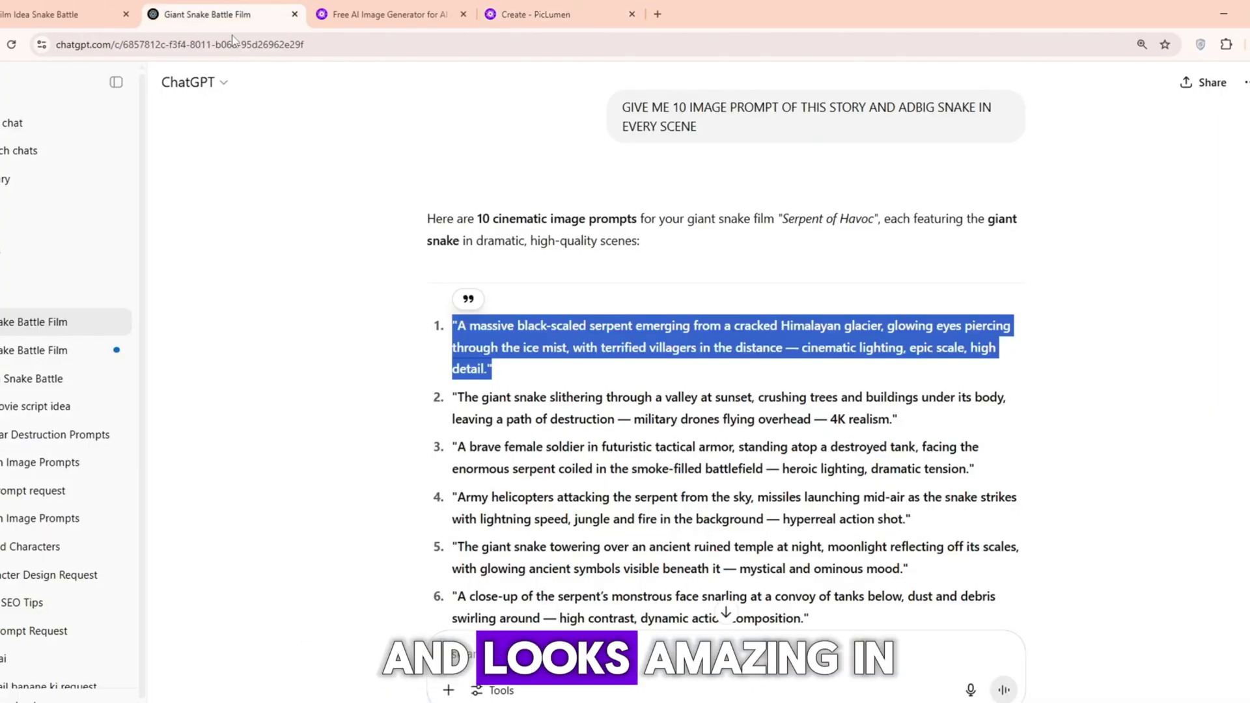
drag(905, 421, 449, 398)
key(ctrl+c)
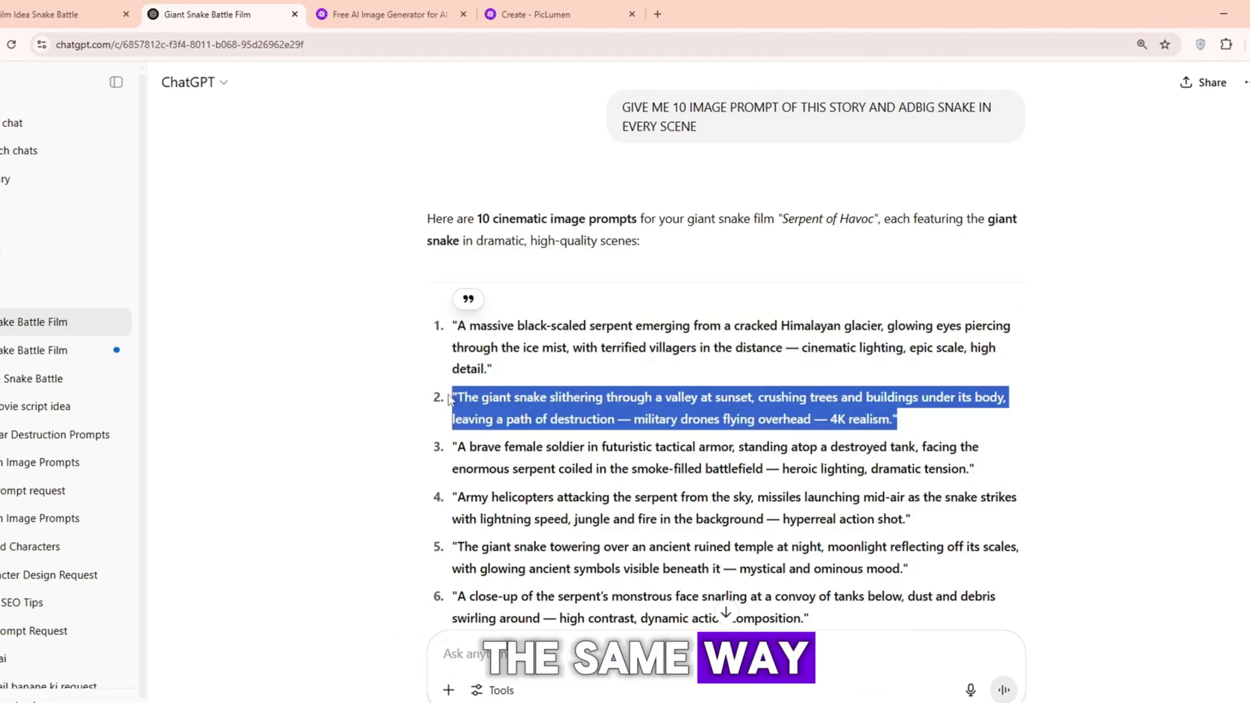
click(570, 9)
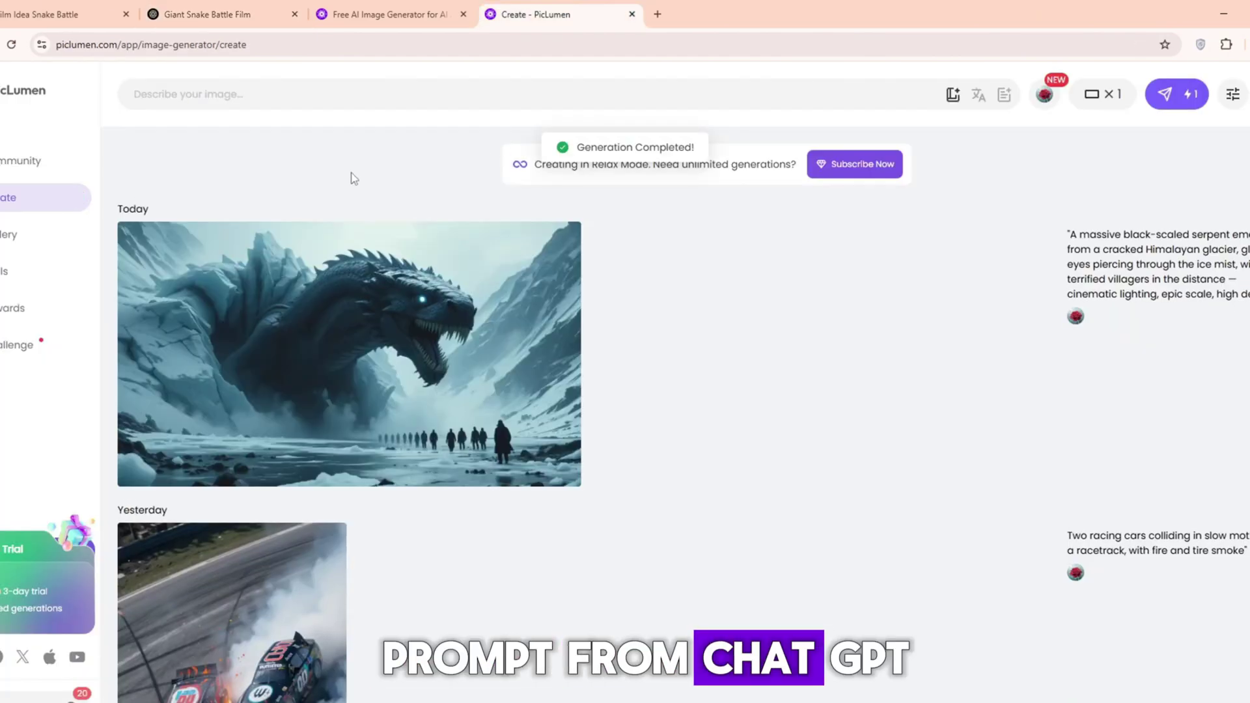
click(286, 101)
key(ctrl+v)
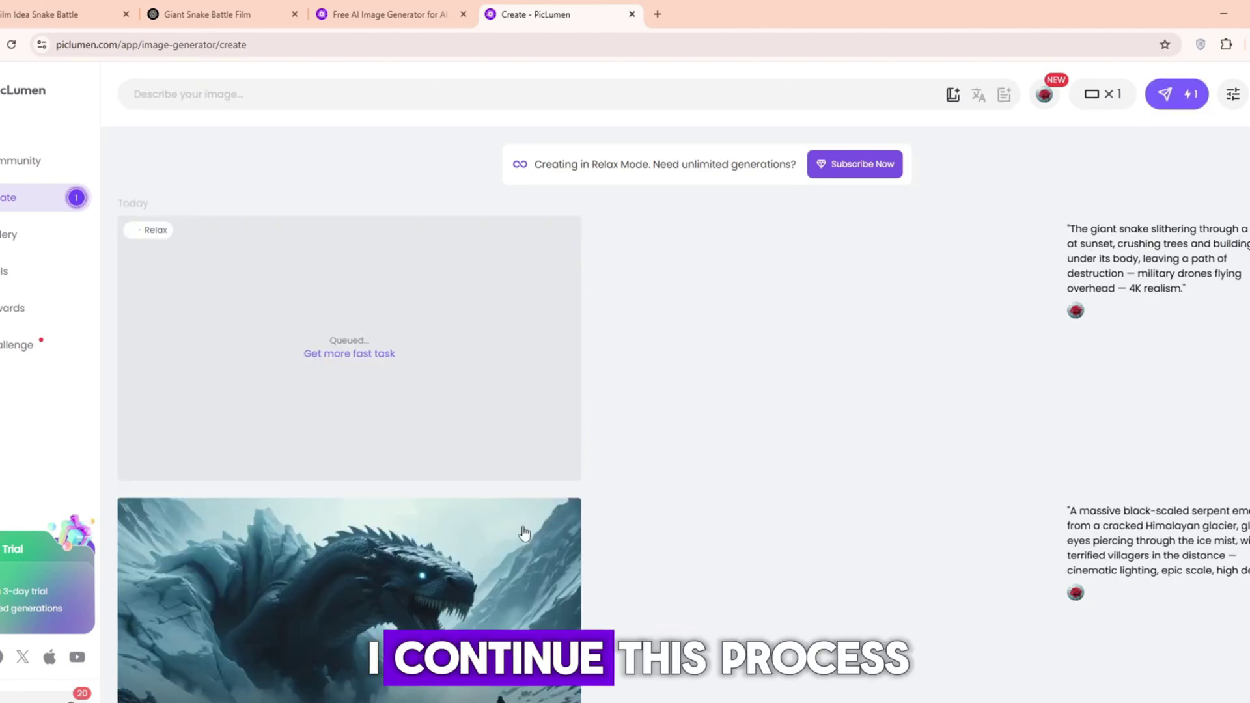
scroll(625, 499, down, 2)
scroll(626, 499, up, 2)
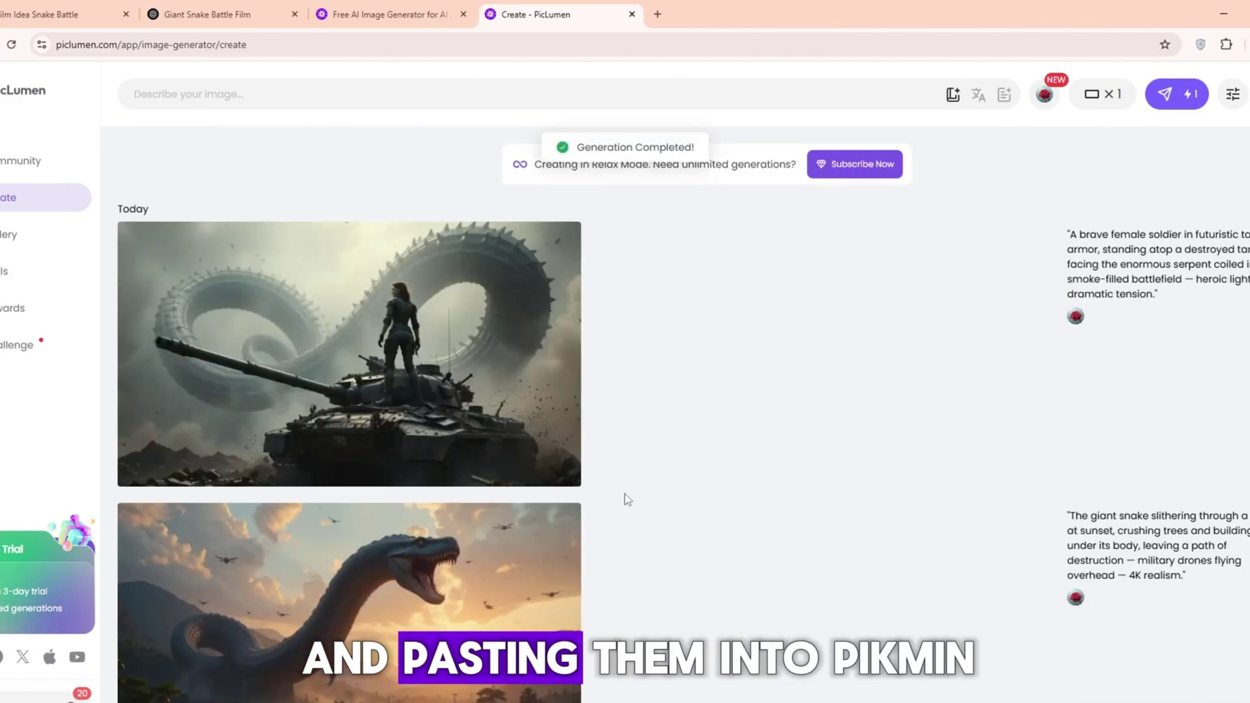
Generate another PicLumen image from ChatGPT's prompt 3, the brave female soldier standing atop a destroyed tank.
click(159, 8)
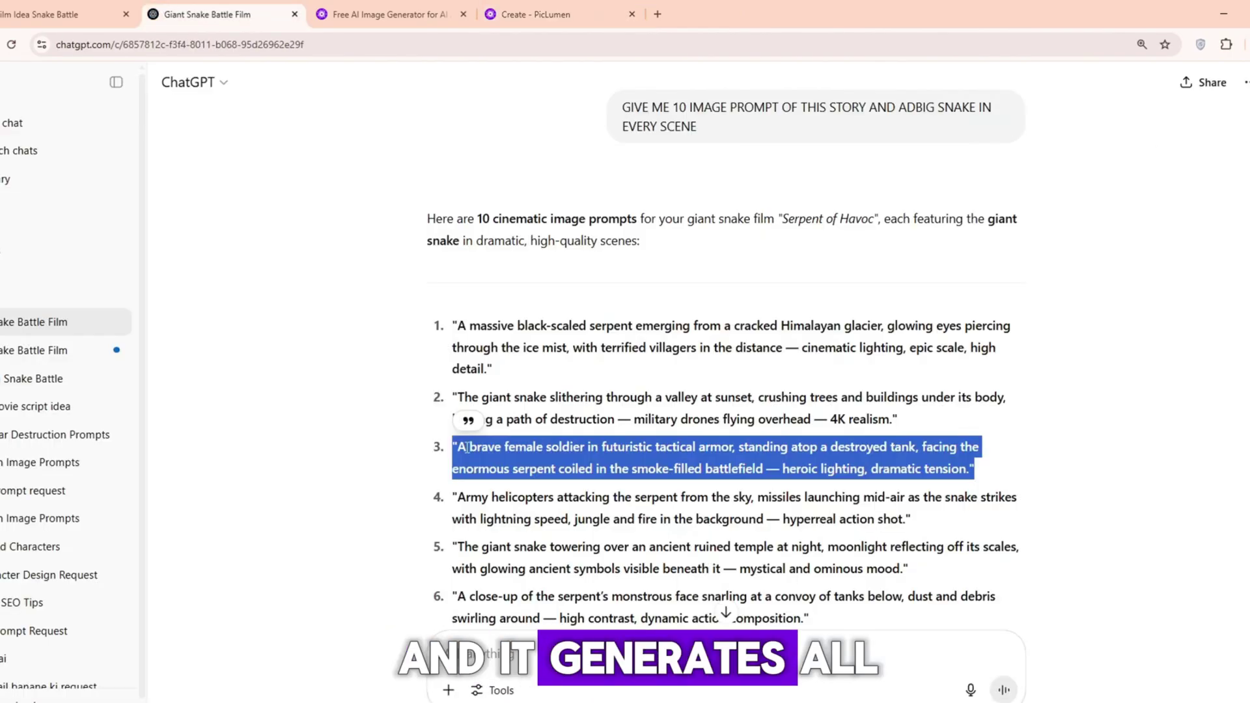
click(600, 8)
click(516, 98)
text("A brave female soldier in futuristic tactical armor, standing atop a destroyed tank, facing the enormous serpent coiled in the smoke-filled battlefield — heroic lighting, dramatic tension.")
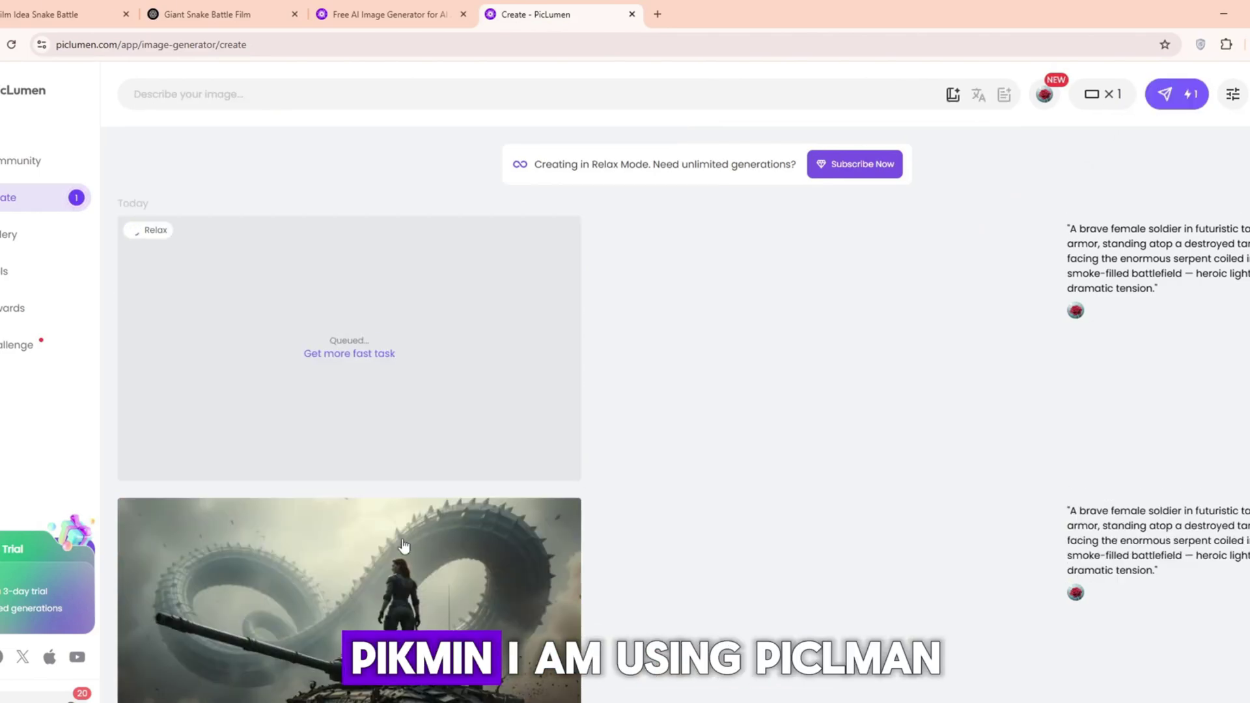
scroll(985, 488, down, 10)
scroll(614, 576, up, 10)
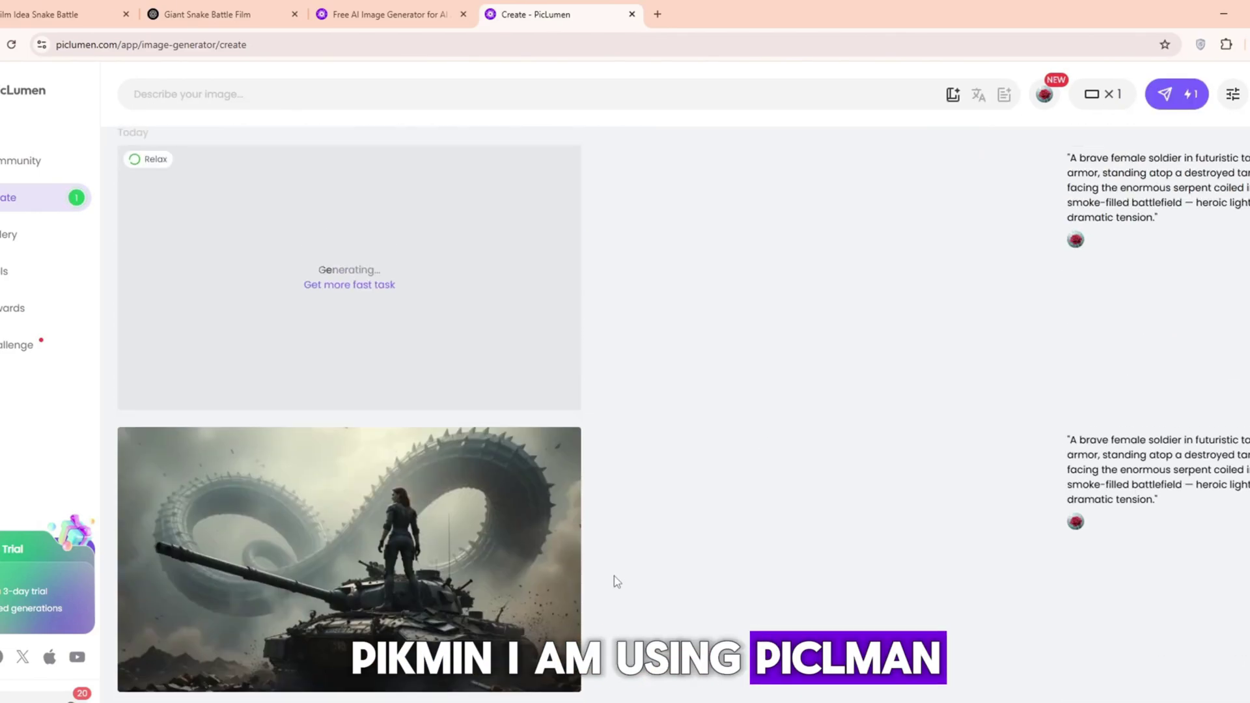
Copy prompt 4, army helicopters attacking the serpent from the sky, from ChatGPT and generate its image in PicLumen.
click(207, 14)
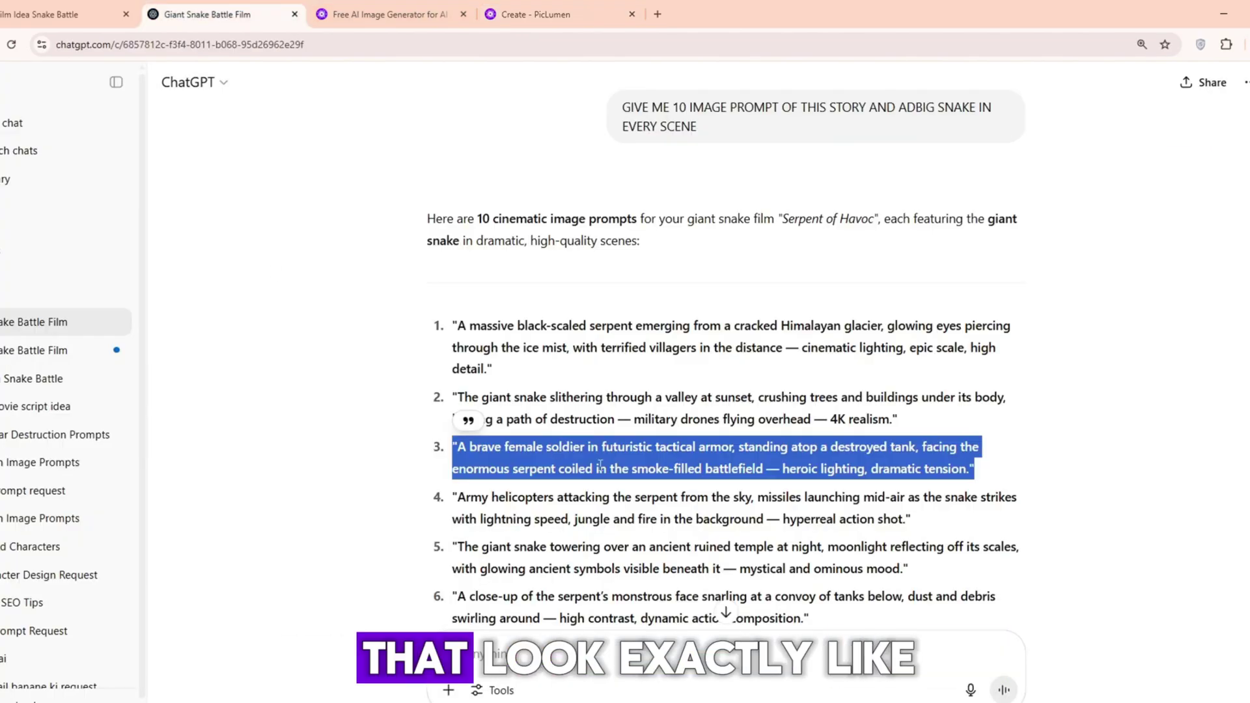
drag(452, 494, 906, 519)
key(ctrl+c)
click(527, 15)
click(516, 97)
key(ctrl+v)
click(1145, 95)
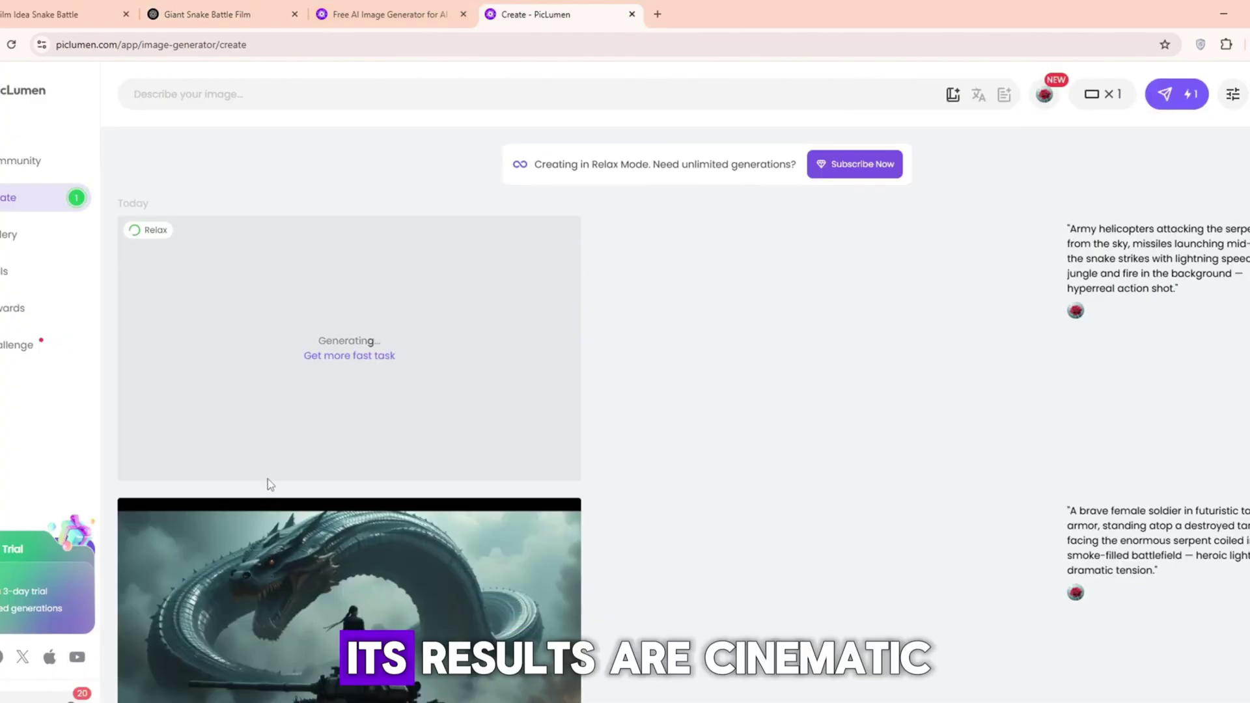
Copy prompt 5, the giant snake towering over an ancient ruined temple at night, from ChatGPT and generate its image in PicLumen.
click(207, 14)
drag(459, 407, 1021, 427)
key(ctrl+c)
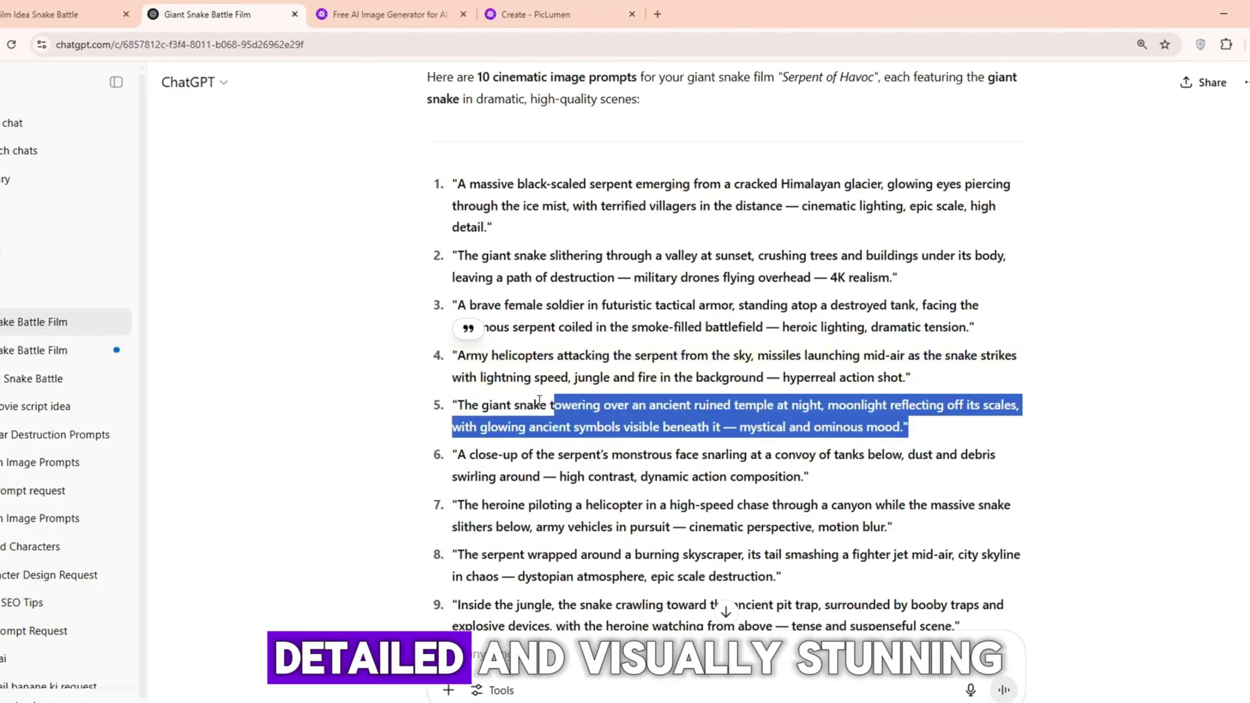
click(527, 14)
click(445, 98)
key(ctrl+v)
click(1146, 95)
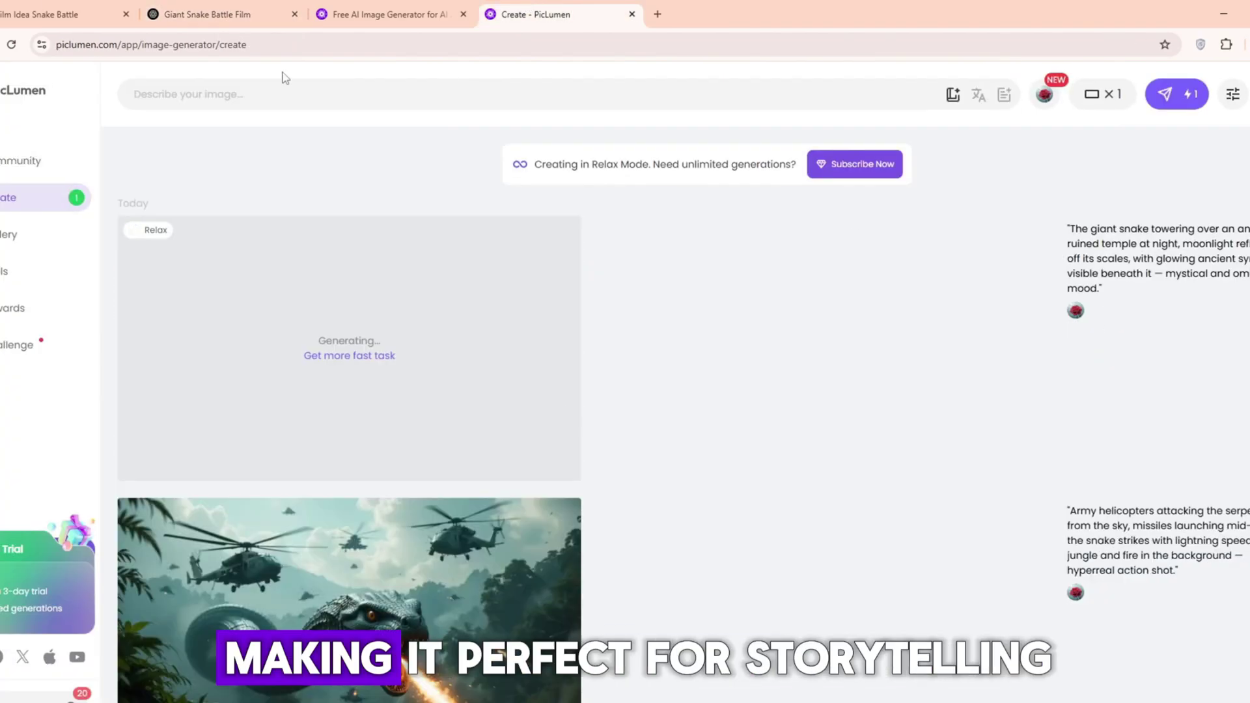
Generate PicLumen images from ChatGPT's prompt 6, the serpent snarling at a tank convoy, and prompt 7, the heroine's helicopter canyon chase.
click(207, 15)
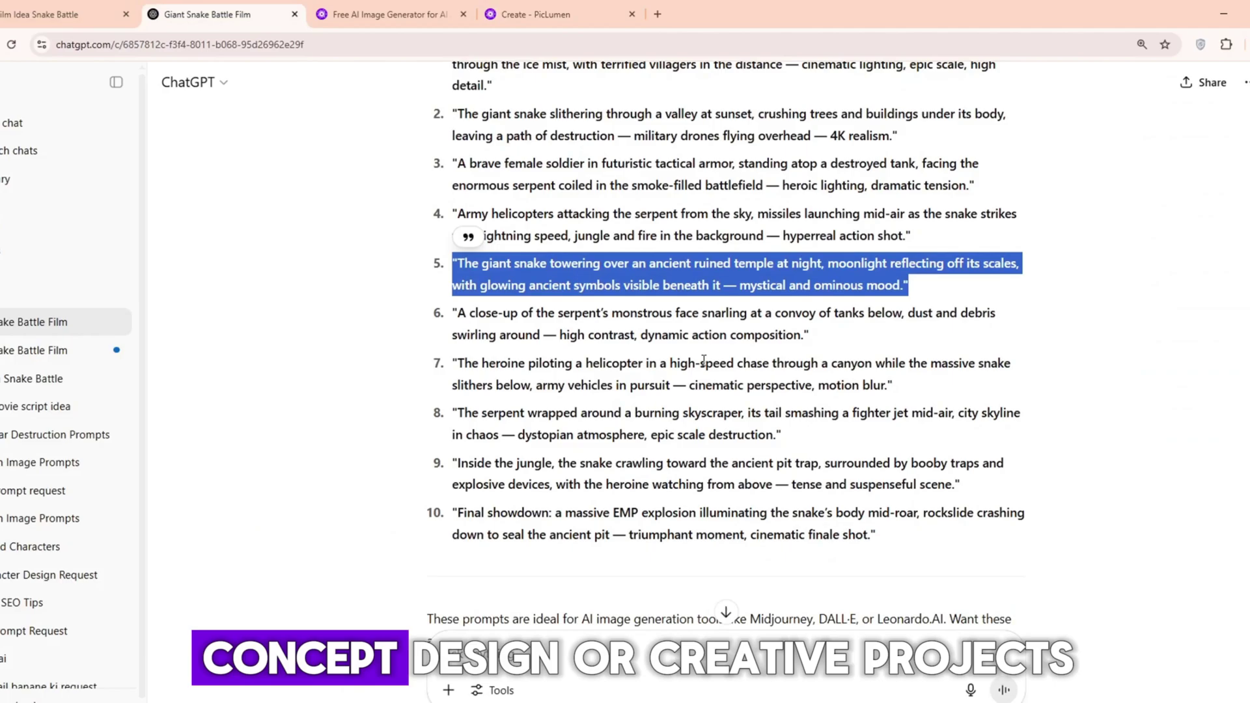
drag(810, 335, 429, 332)
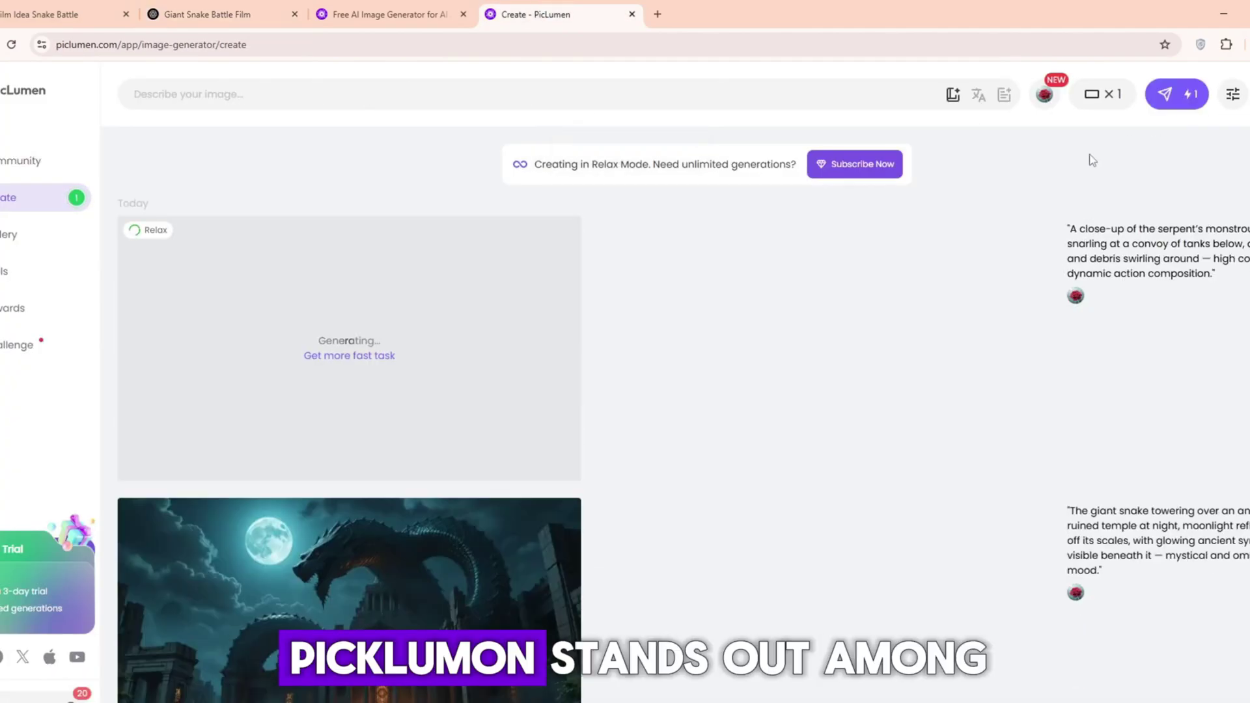
click(214, 15)
drag(967, 395, 449, 361)
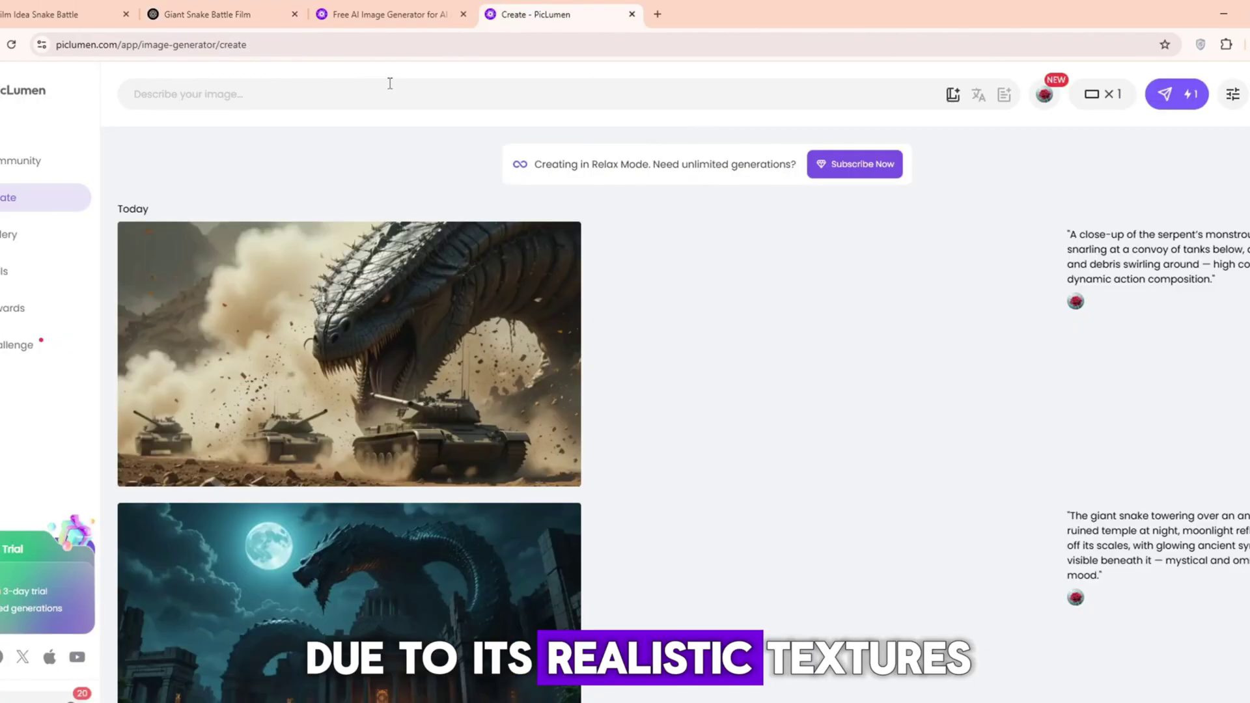
key(ctrl+v)
click(1165, 94)
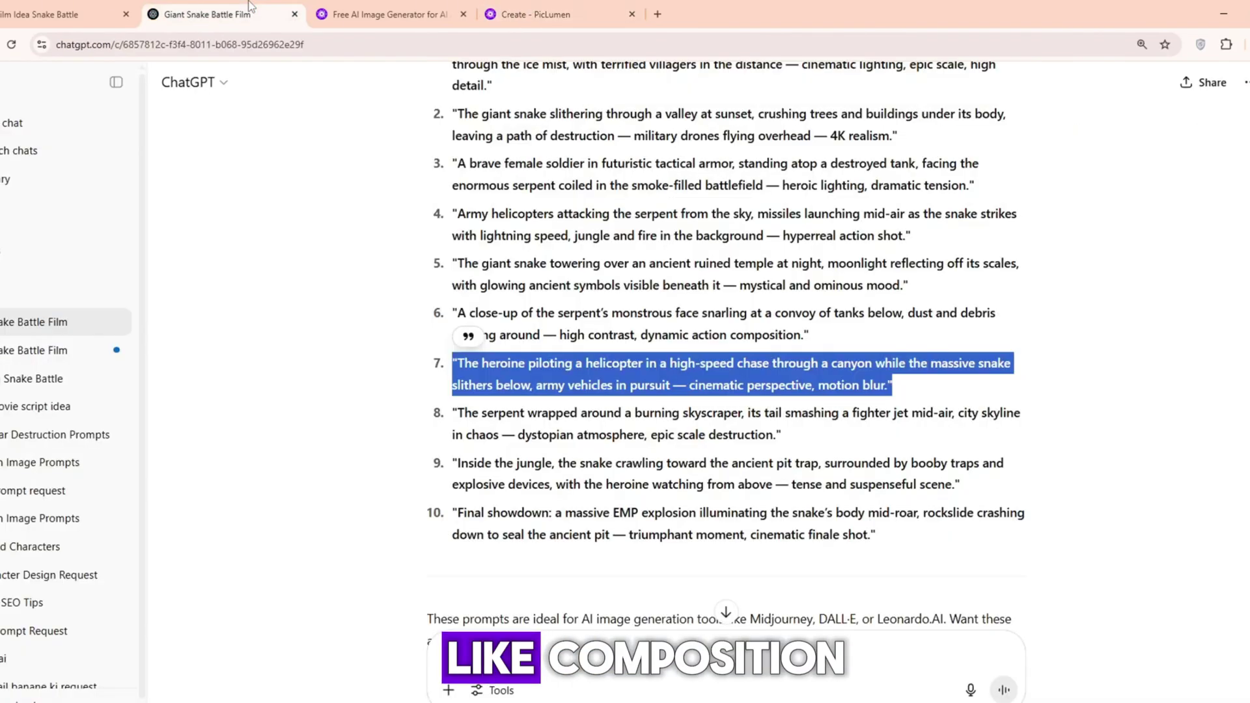
Generate PicLumen images from ChatGPT's prompt 8, the serpent around a burning skyscraper, and prompt 9, the snake crawling toward the jungle pit trap.
drag(775, 435, 452, 410)
key(ctrl+v)
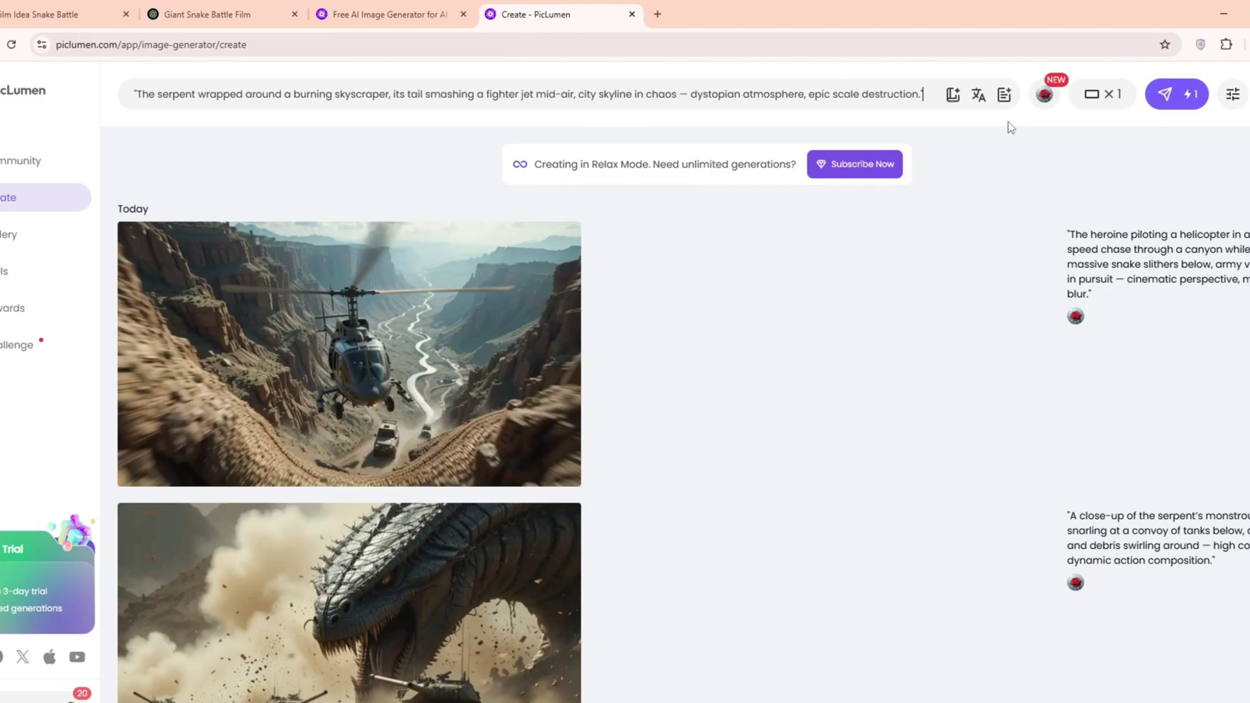
click(1164, 104)
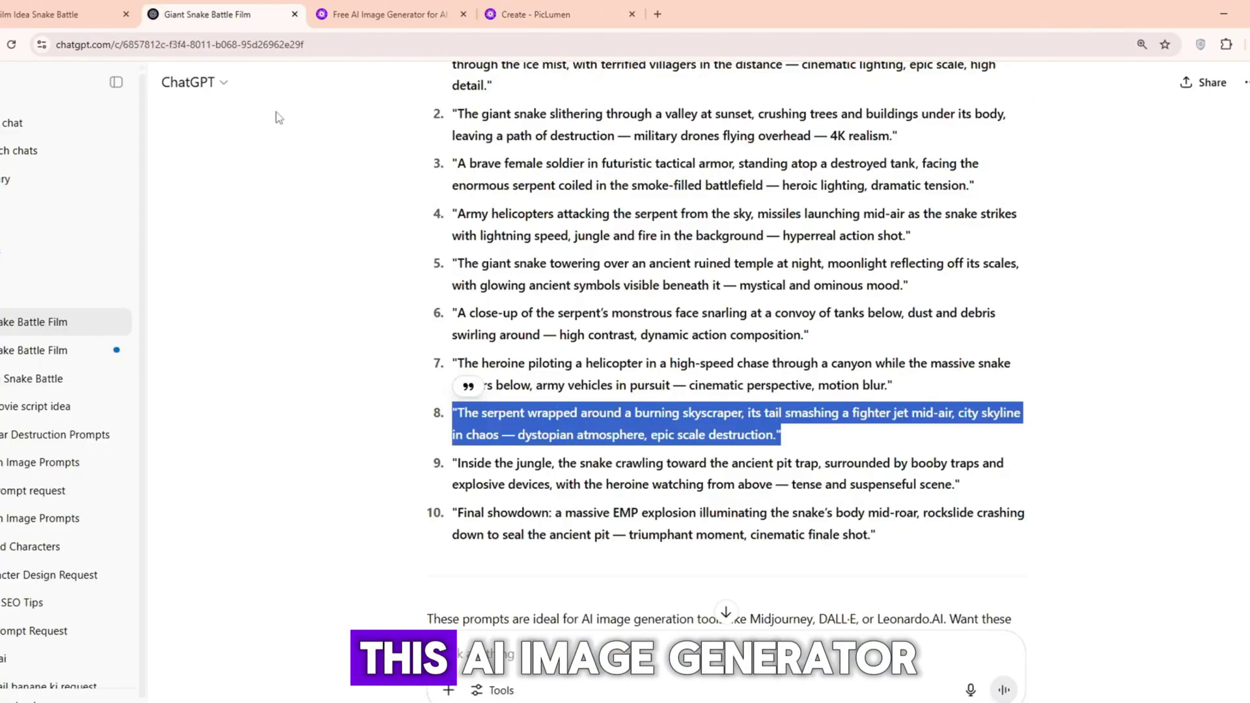
drag(881, 486, 446, 461)
key(ctrl+v)
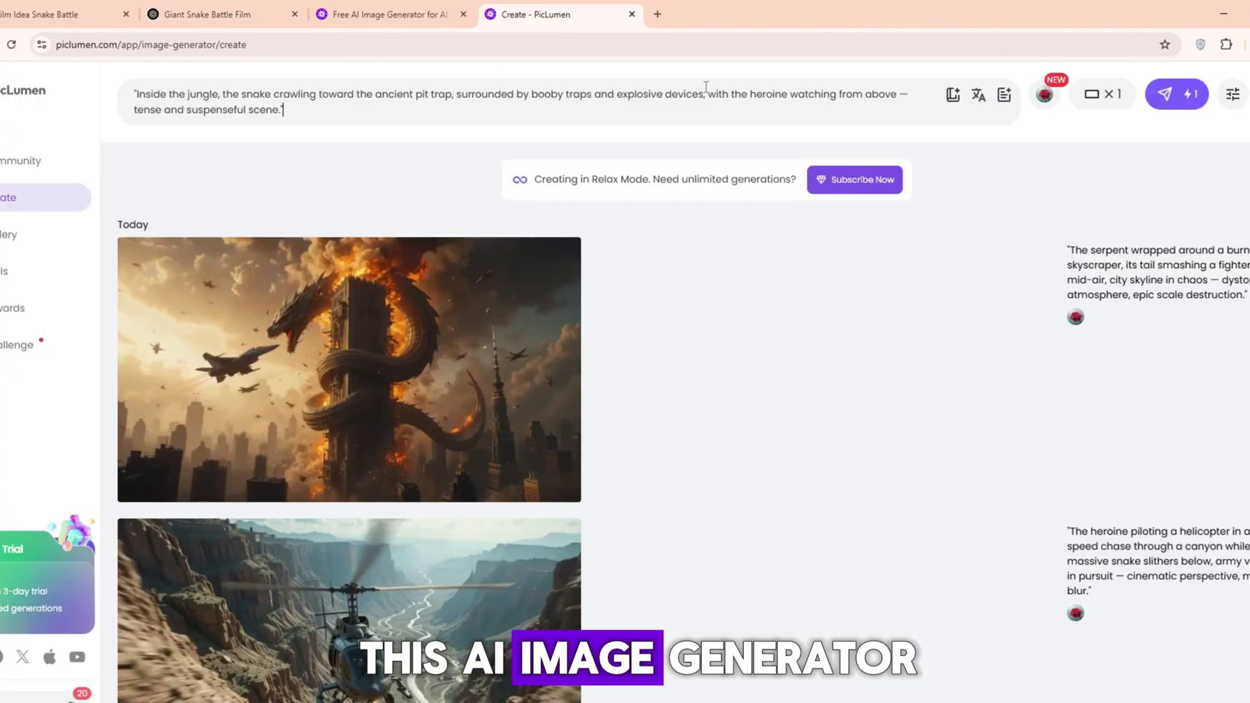
click(1153, 94)
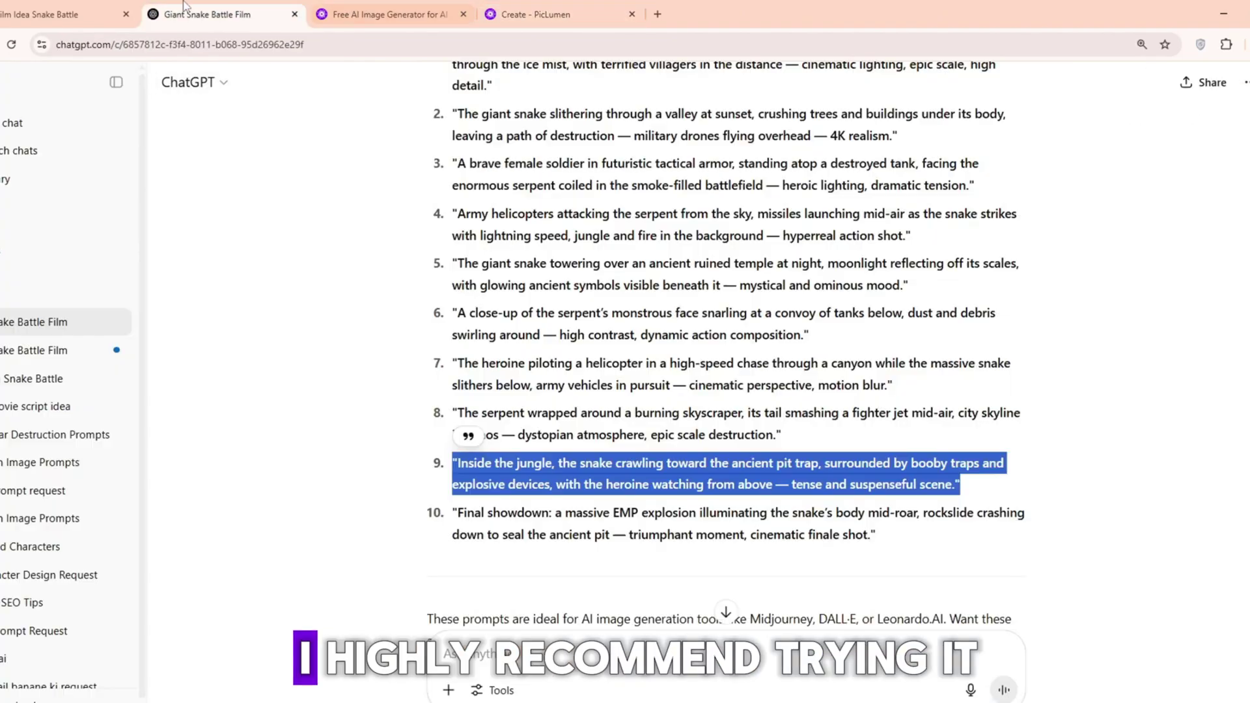
Copy prompt 10, the final showdown with the EMP explosion and rockslide, from ChatGPT and switch to PicLumen.
drag(876, 535, 494, 514)
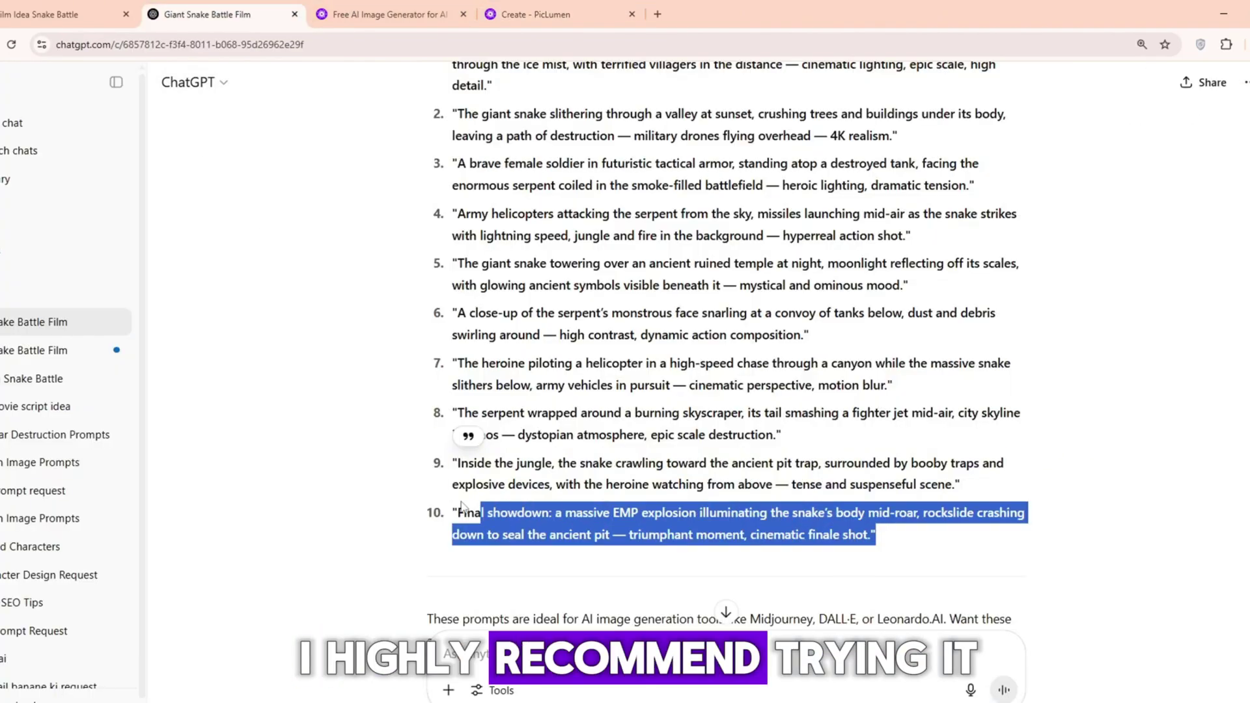
right_click(524, 488)
drag(875, 535, 455, 515)
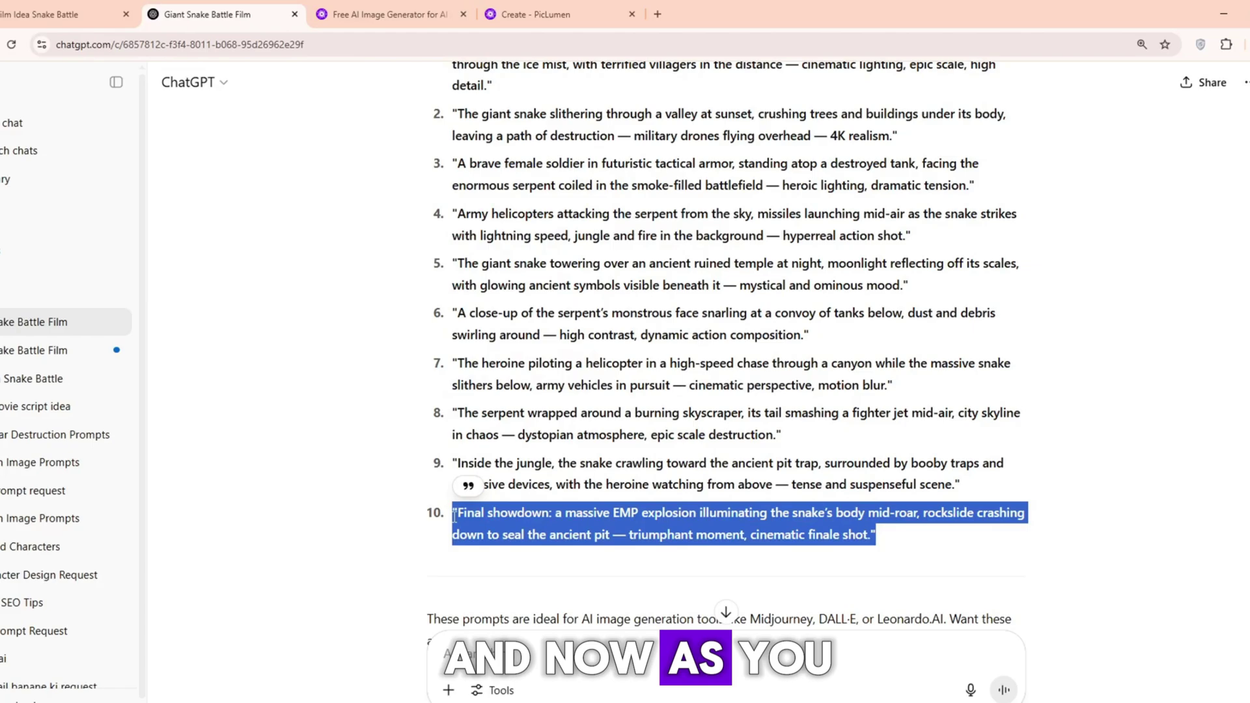
right_click(501, 528)
click(507, 14)
Download the generated snake scenes from PicLumen, including the tank convoy and the army helicopter attack.
click(538, 482)
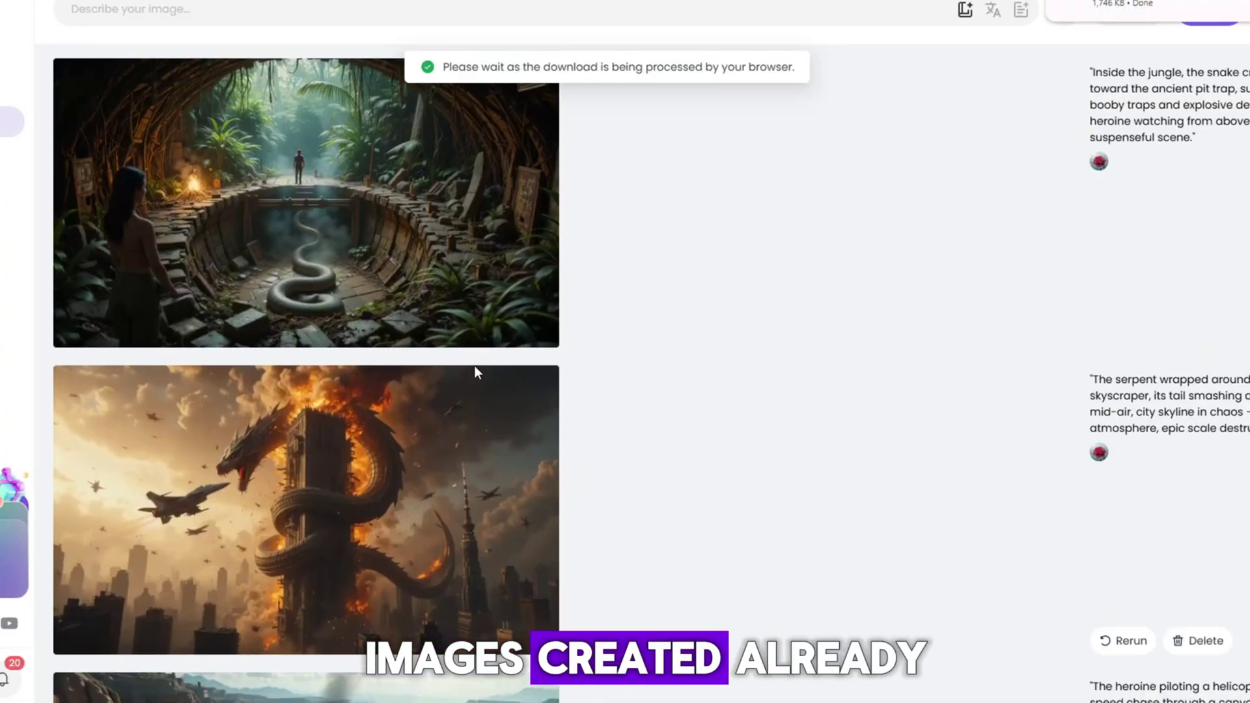
scroll(465, 484, down, 2)
click(512, 493)
scroll(513, 344, down, 8)
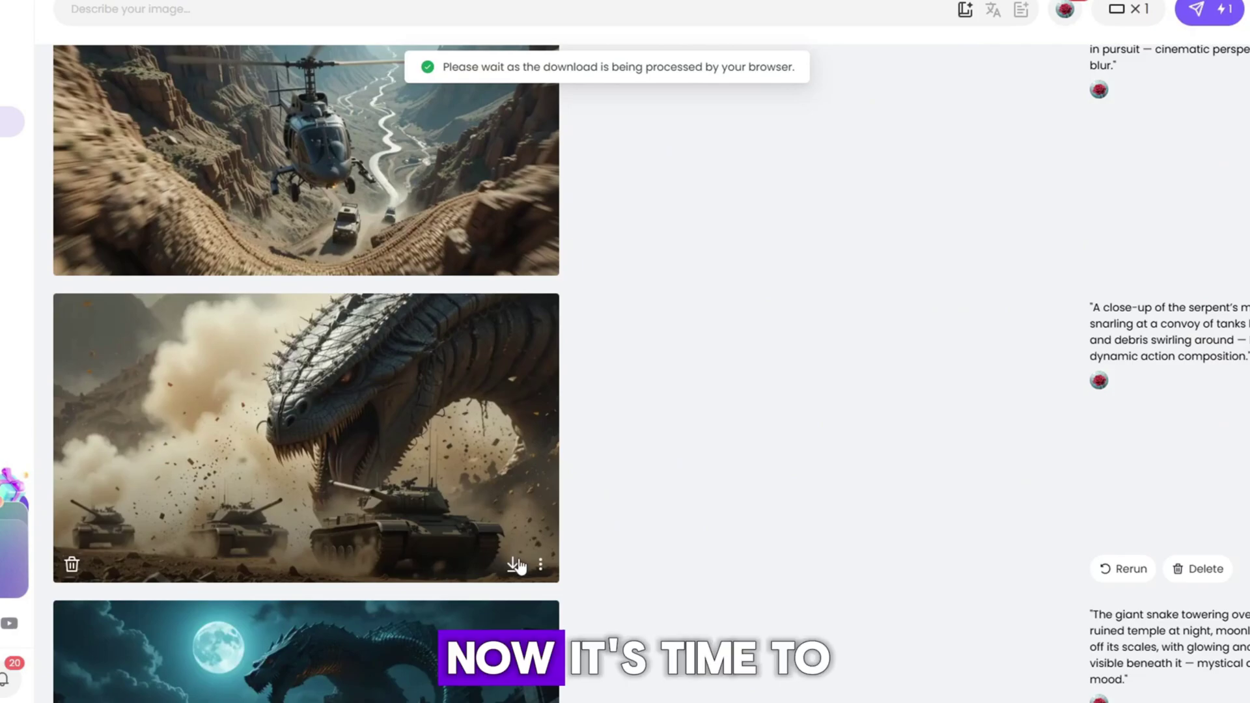
click(514, 564)
scroll(495, 400, down, 10)
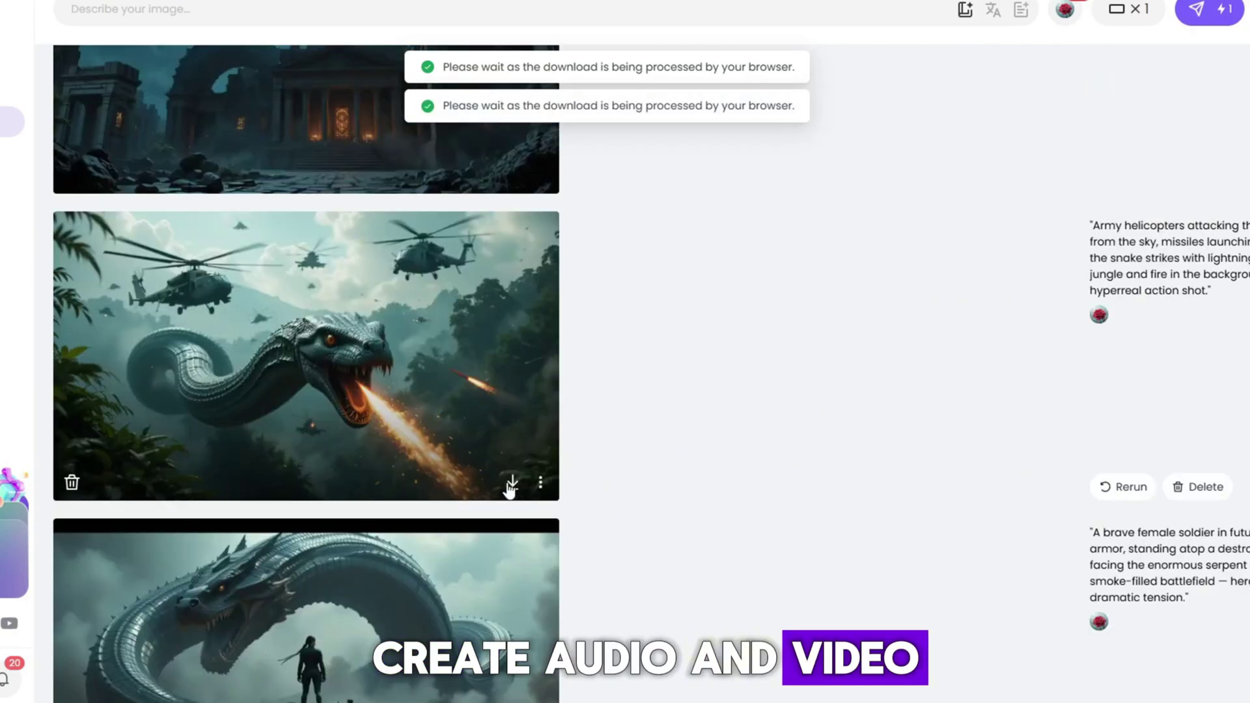
click(512, 485)
scroll(501, 442, down, 6)
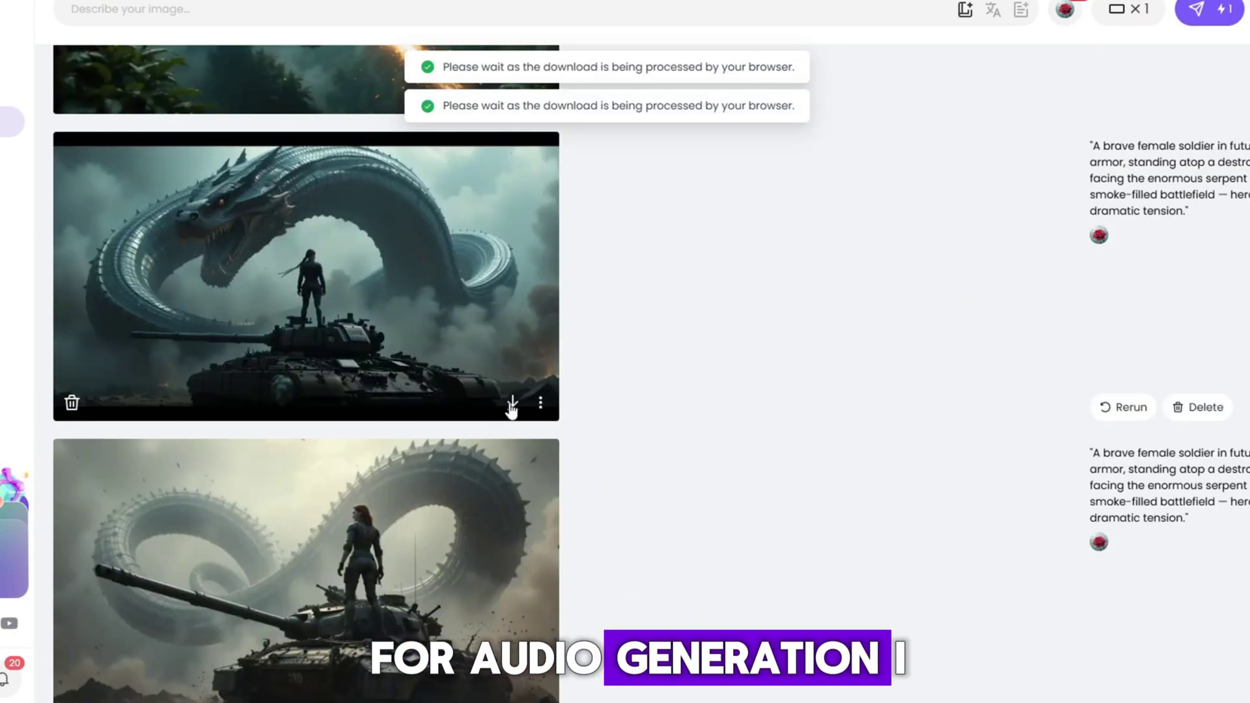
scroll(508, 417, down, 5)
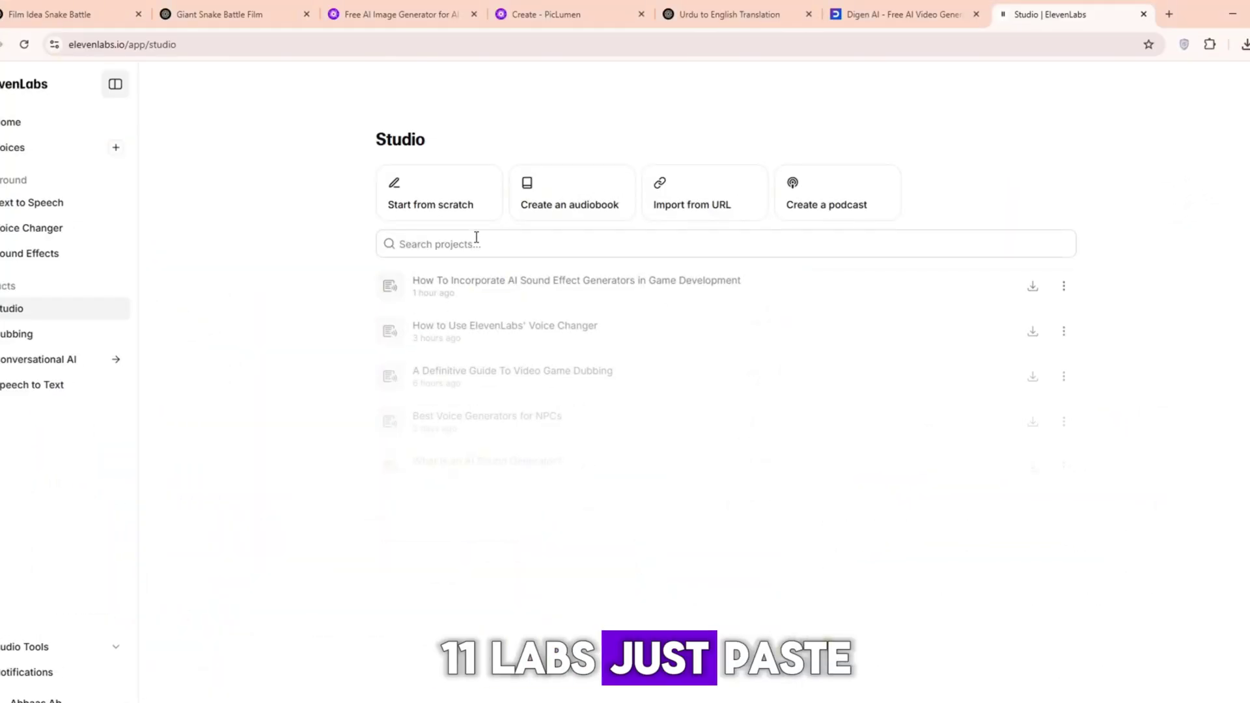
Open Text to Speech in ElevenLabs and dismiss the Eleven v3 introduction.
click(35, 207)
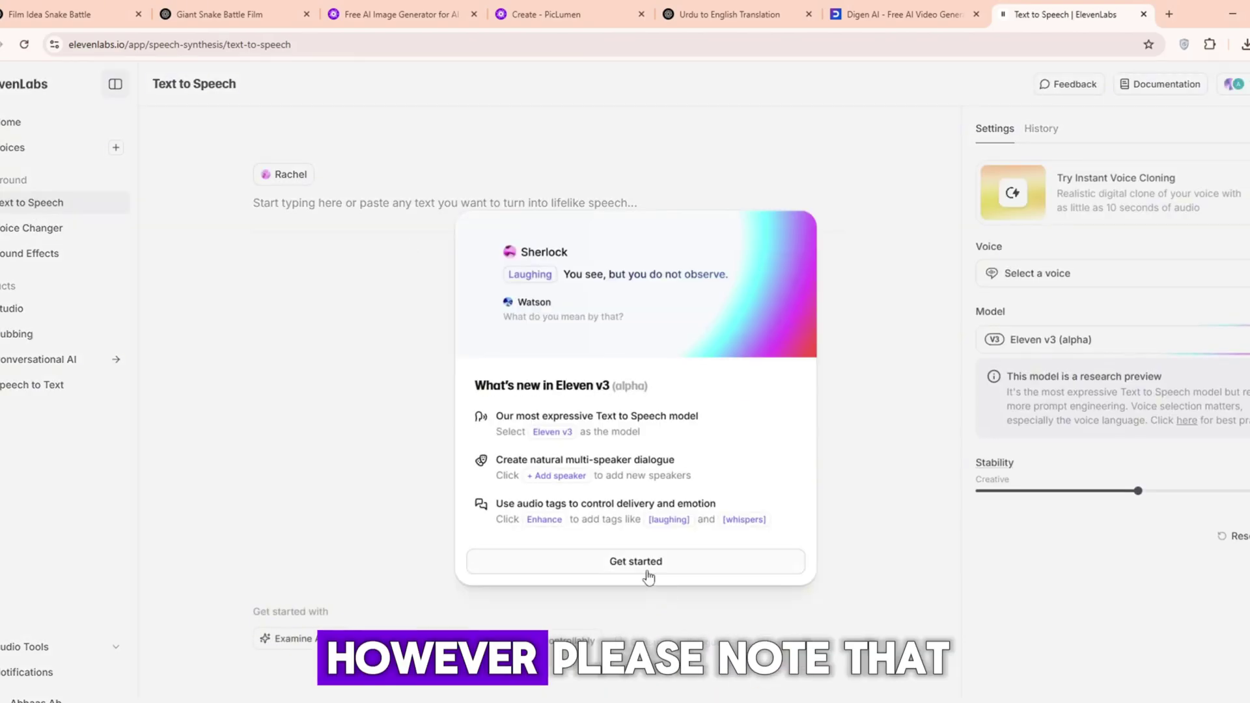
click(649, 562)
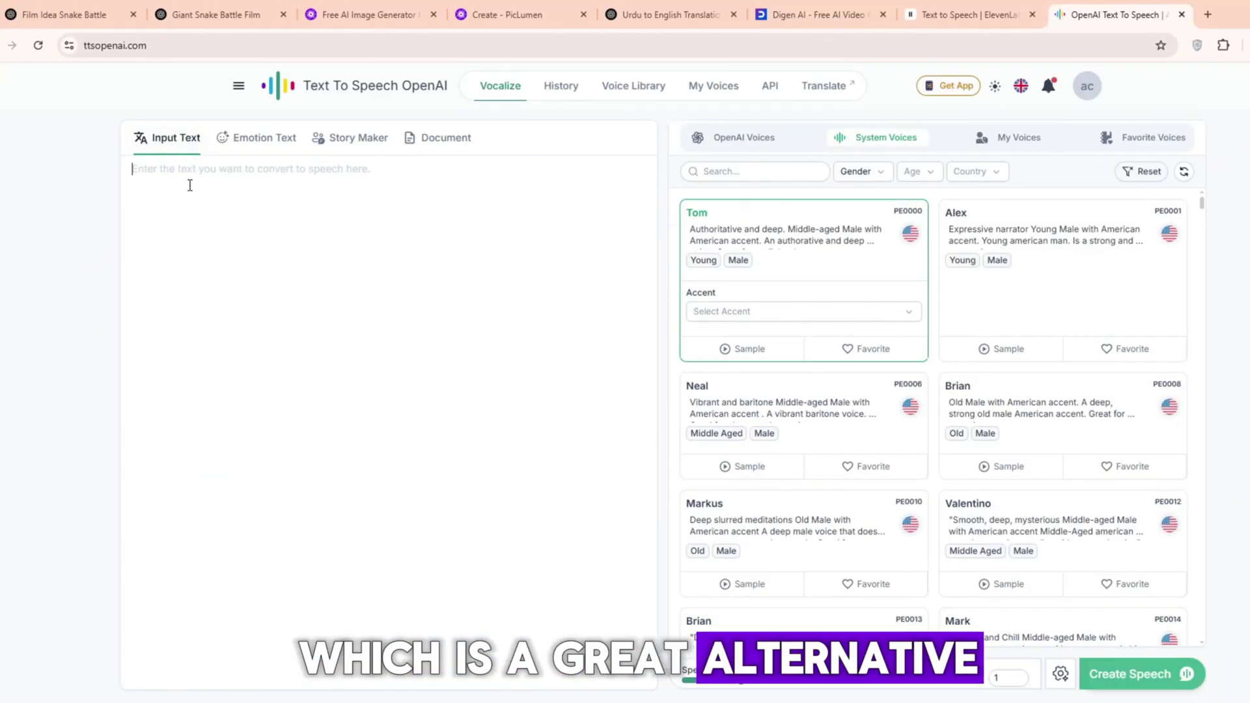
Switch to Text To Speech OpenAI, generate a voice-over of the Naagraj story with the Tom voice and open the history.
key(ctrl+v)
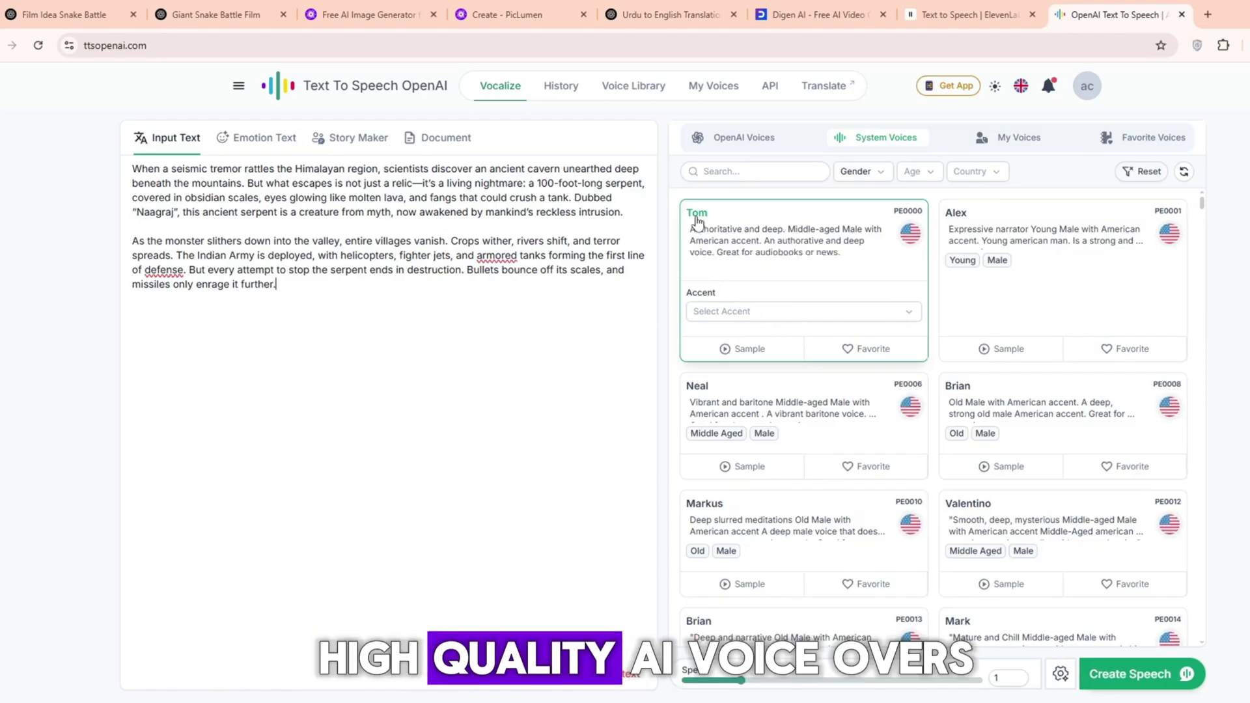
click(724, 350)
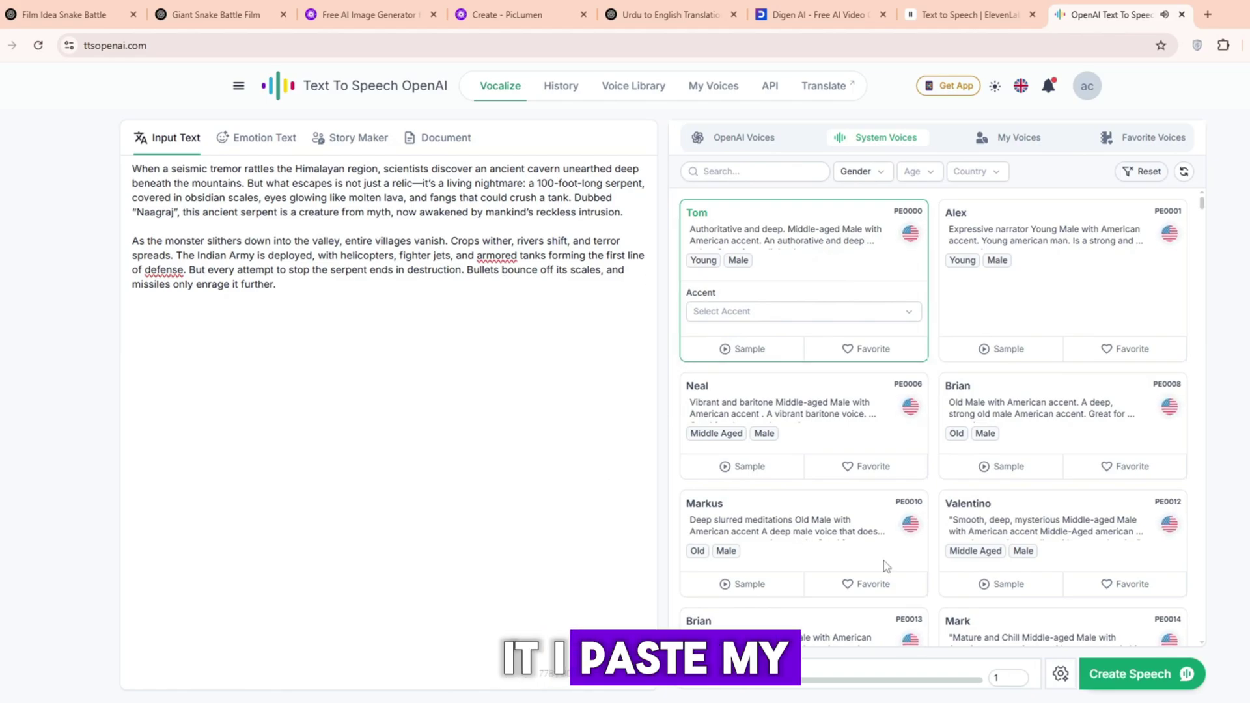
click(1115, 679)
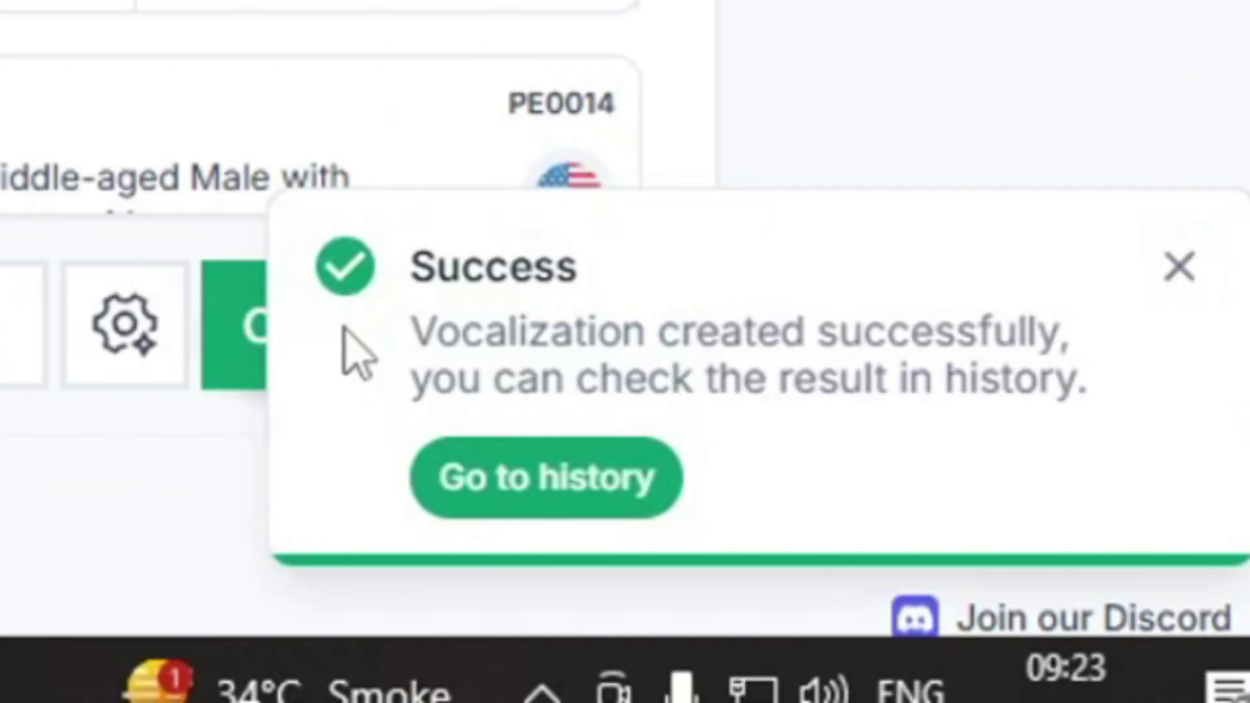
click(547, 477)
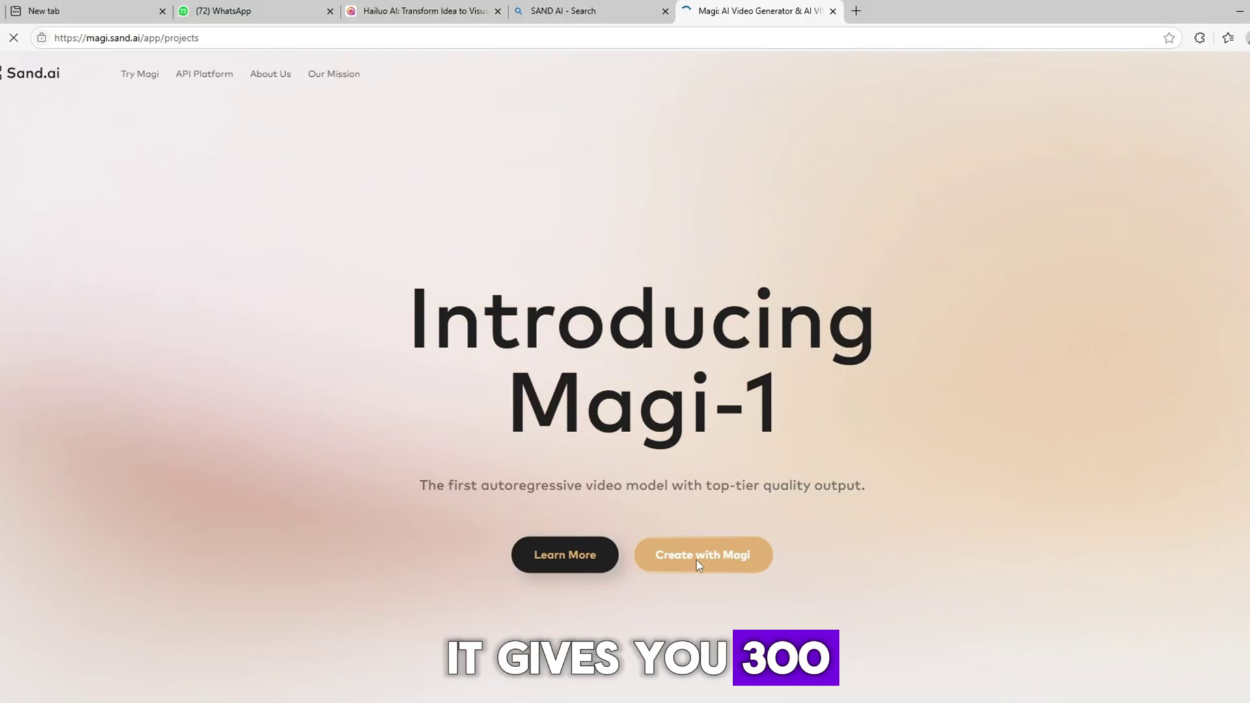
Switch to Sand.ai's Magi, sign in with Google and create a new project.
click(664, 556)
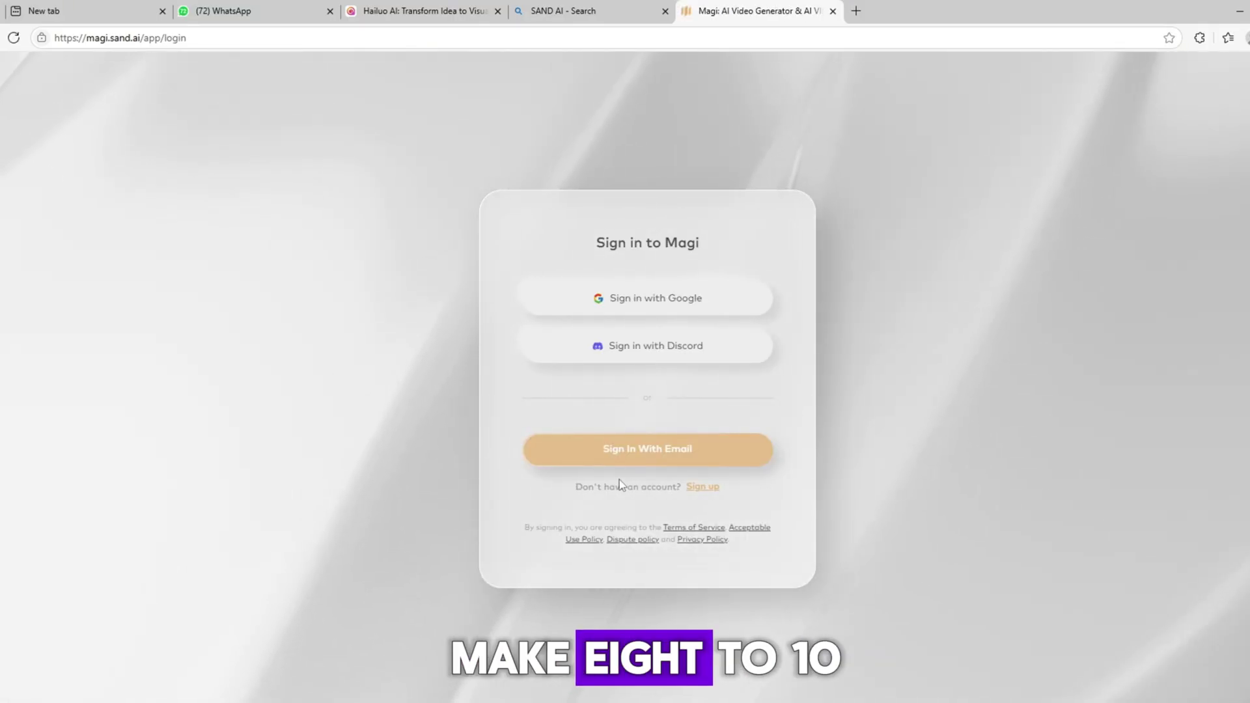
click(619, 299)
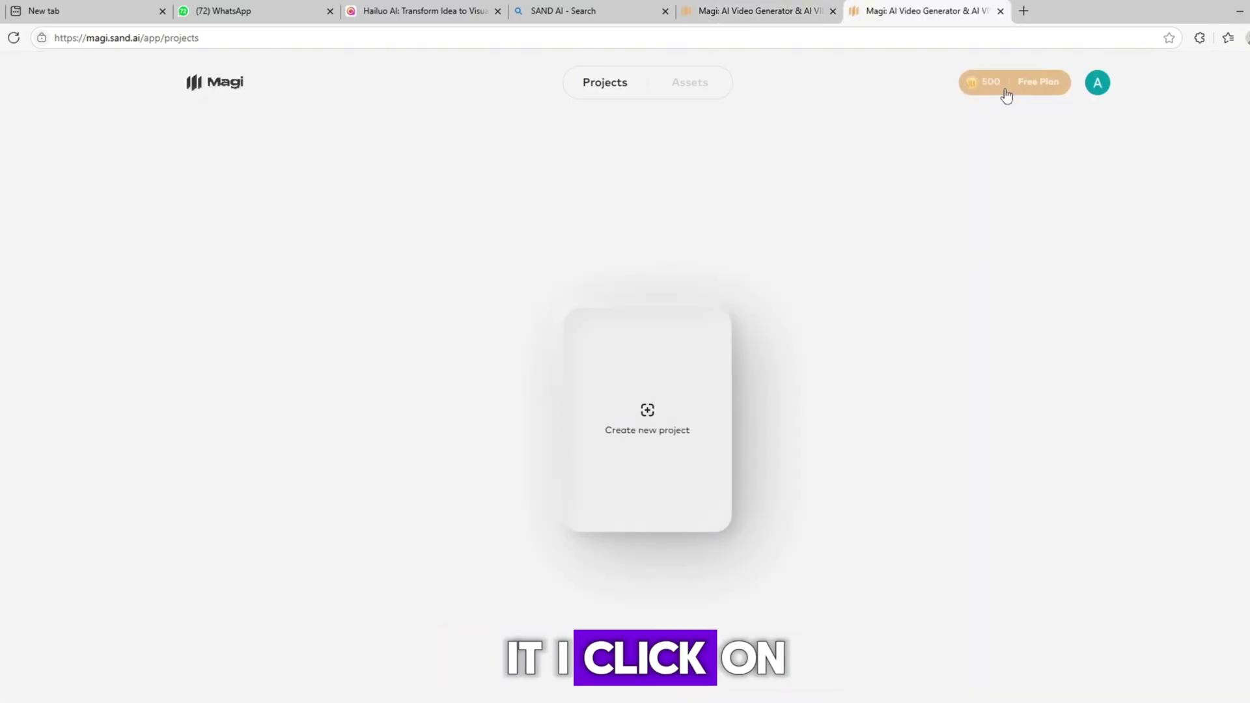
click(642, 373)
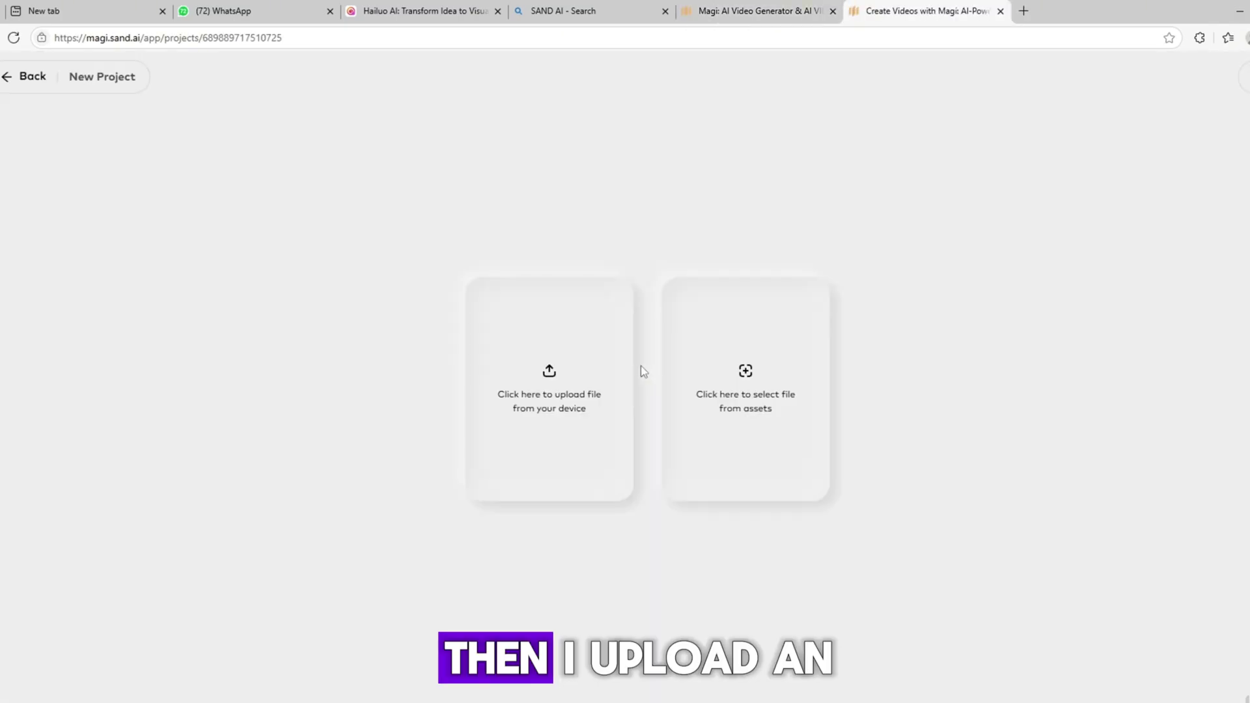
Upload the icy serpent image from BIG SNAKE AI VIDEO and generate a video with the prompt "The giant snake emerges from a snowy mountain.".
click(587, 373)
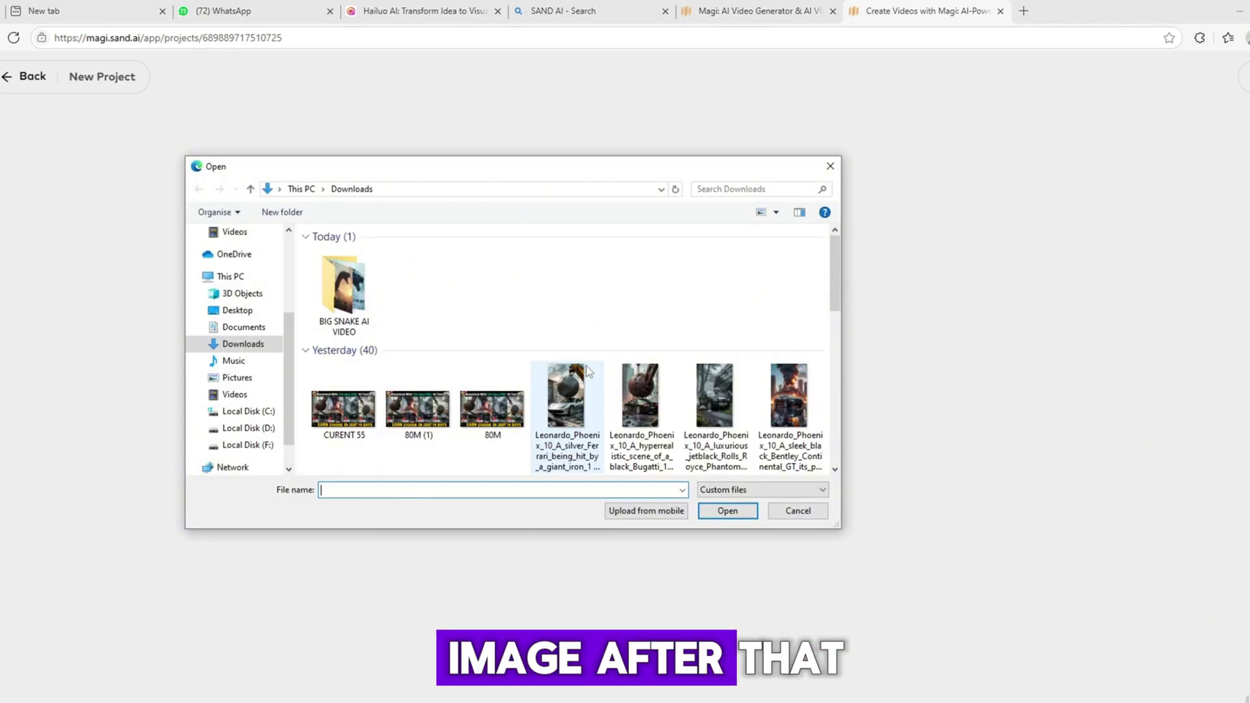
double_click(357, 311)
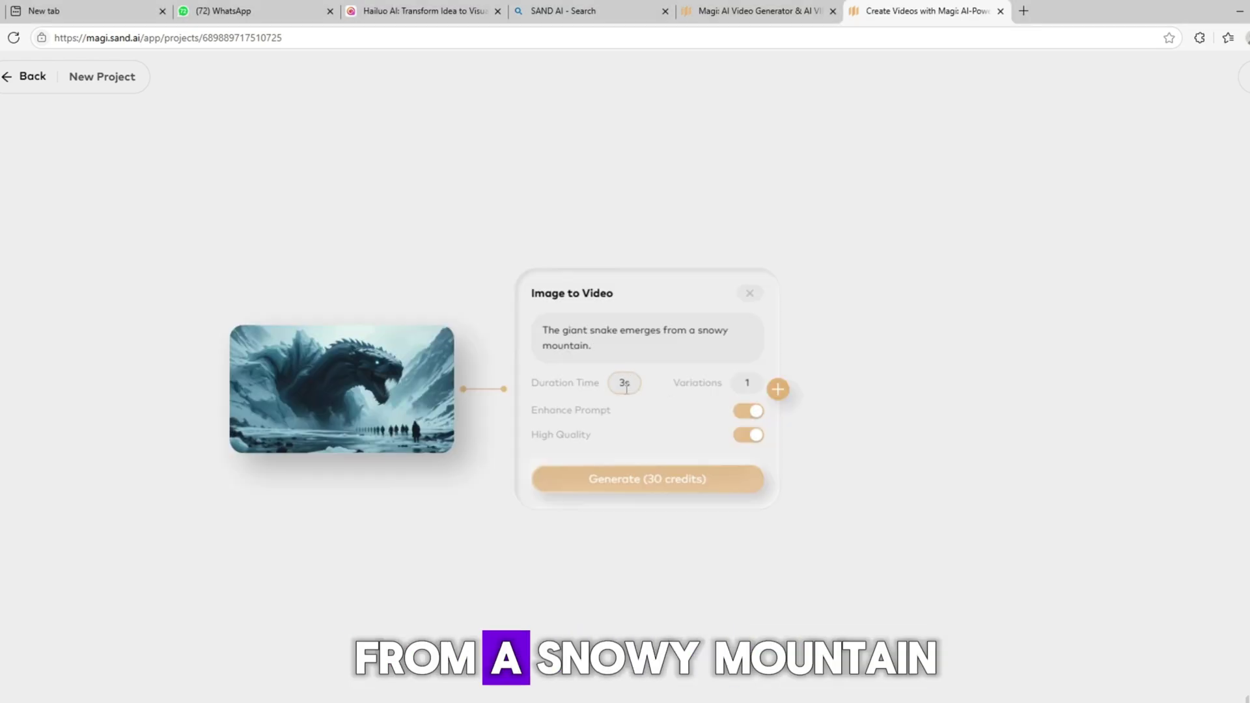
drag(626, 388, 615, 383)
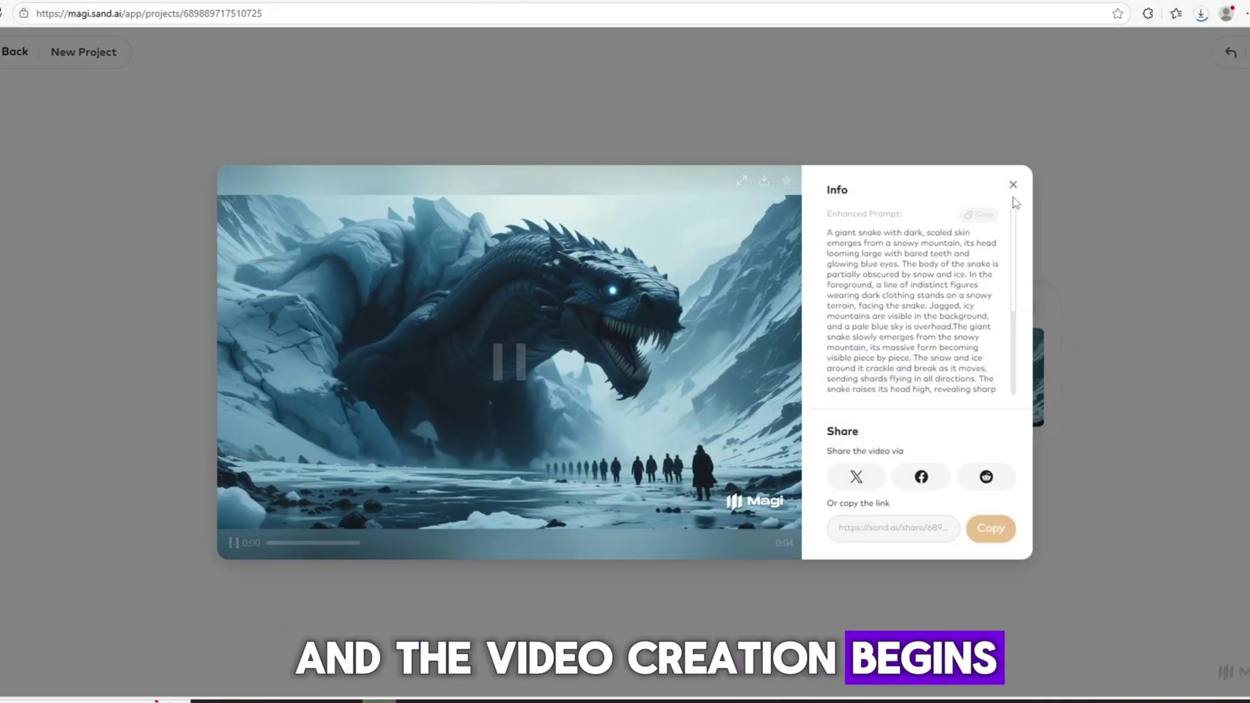
click(1012, 188)
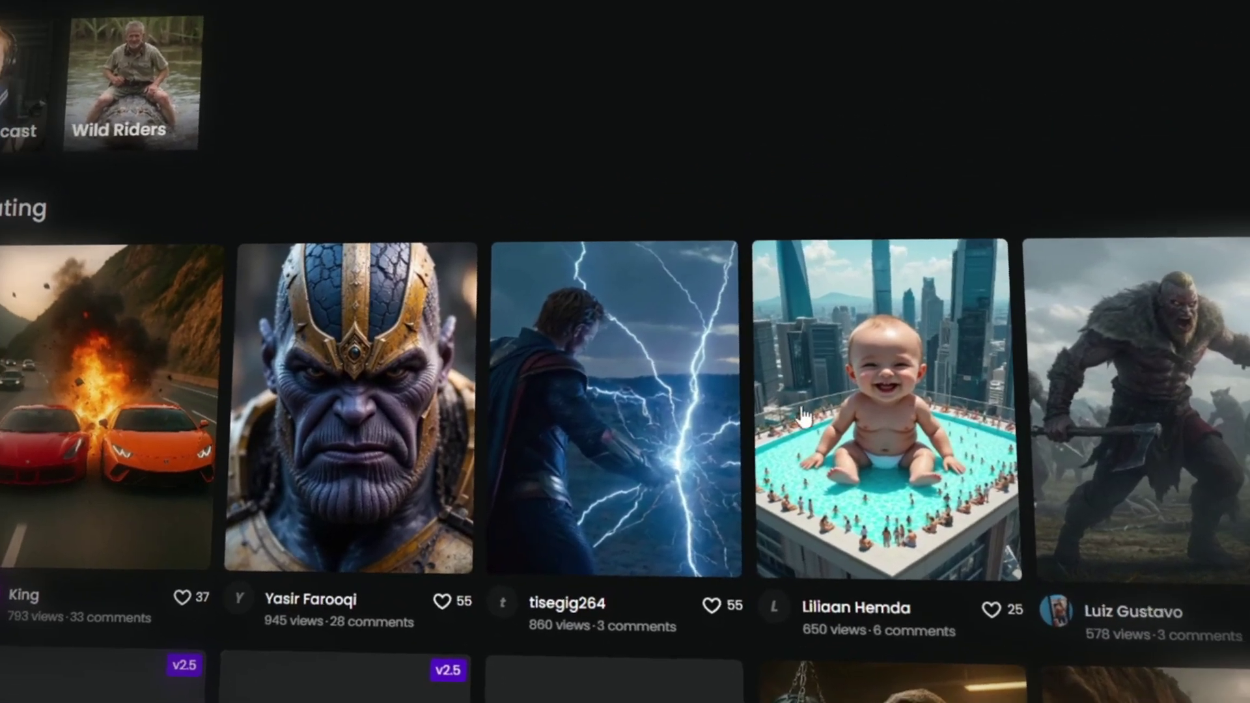
scroll(885, 117, down, 5)
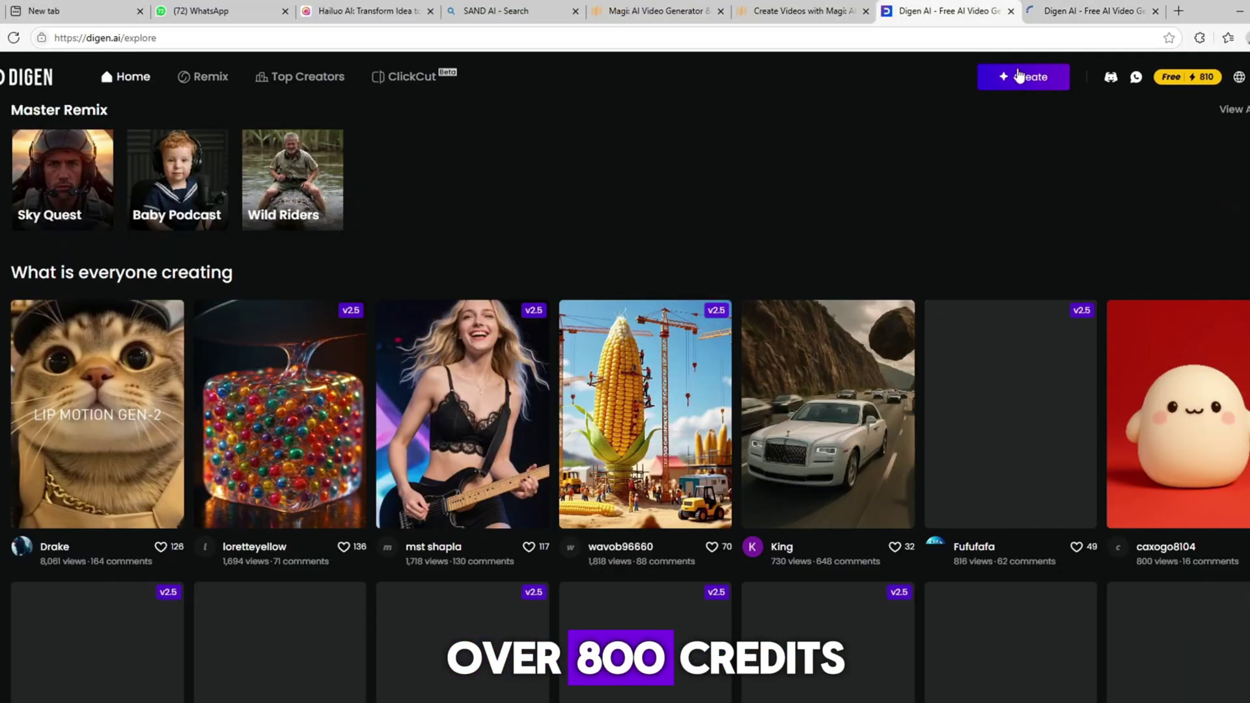
scroll(625, 390, down, 8)
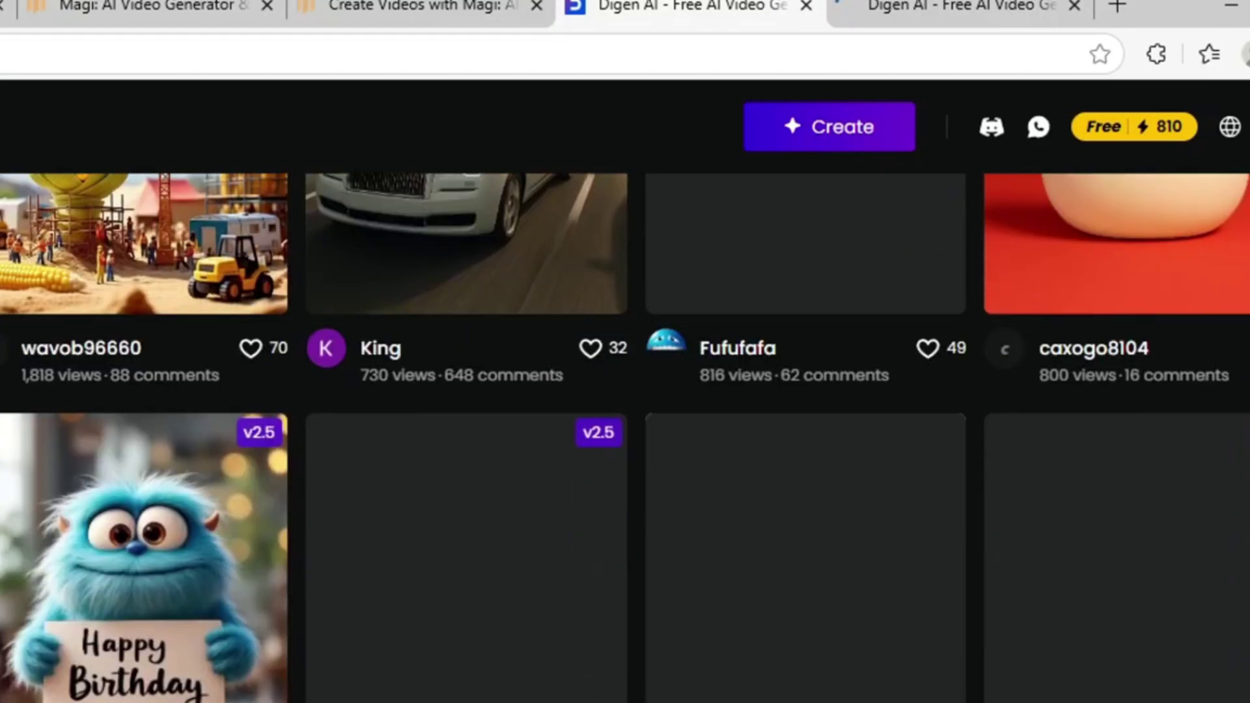
scroll(625, 390, up, 10)
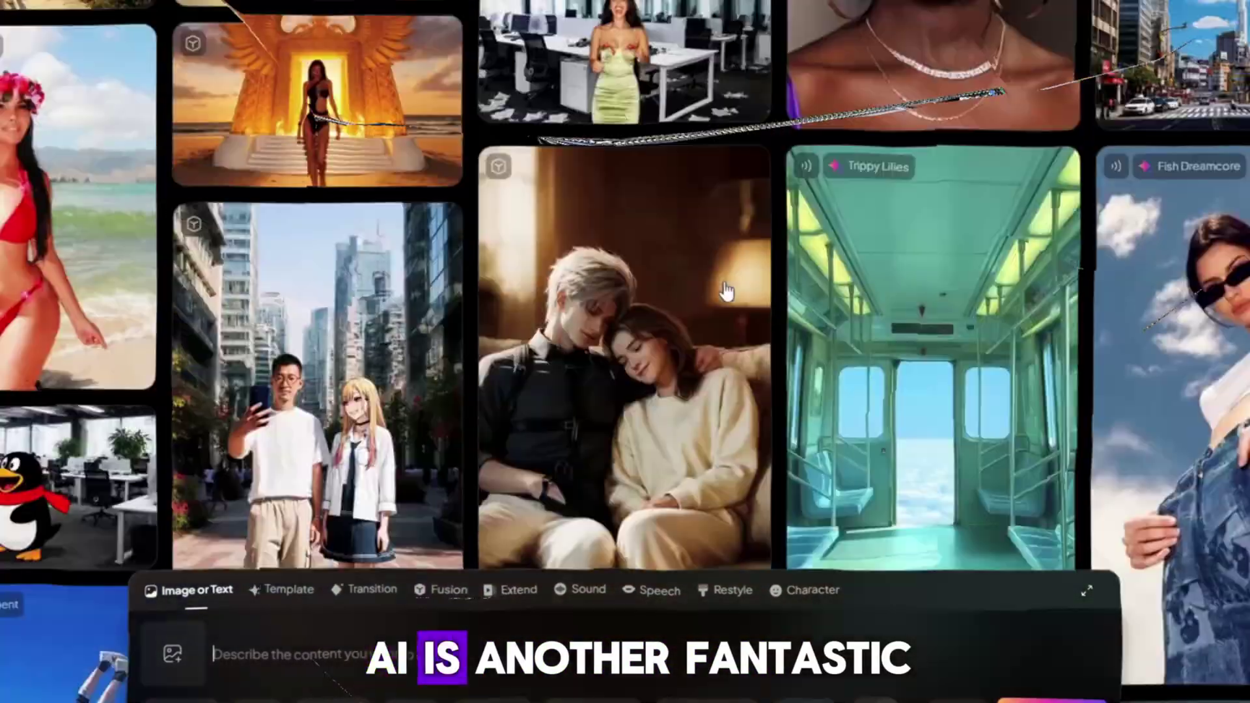
Switch to PixVerse and browse the community video gallery on its home page.
scroll(726, 290, up, 15)
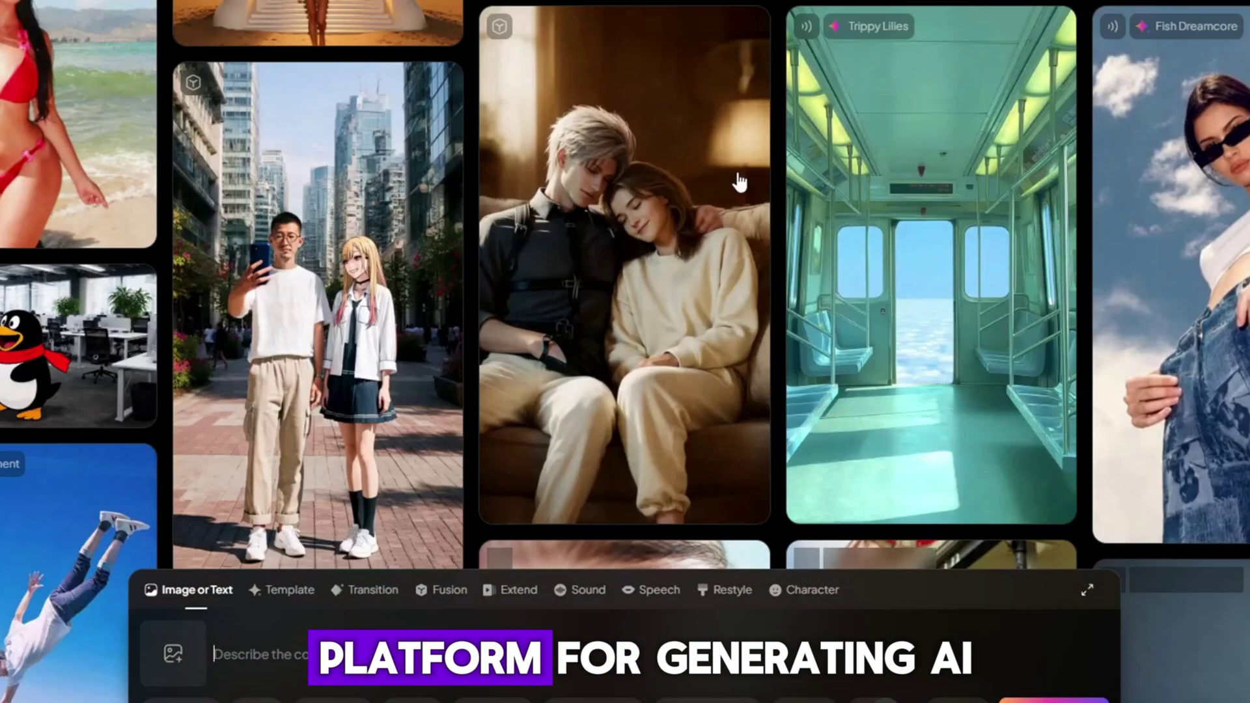
scroll(738, 181, down, 8)
scroll(738, 184, down, 15)
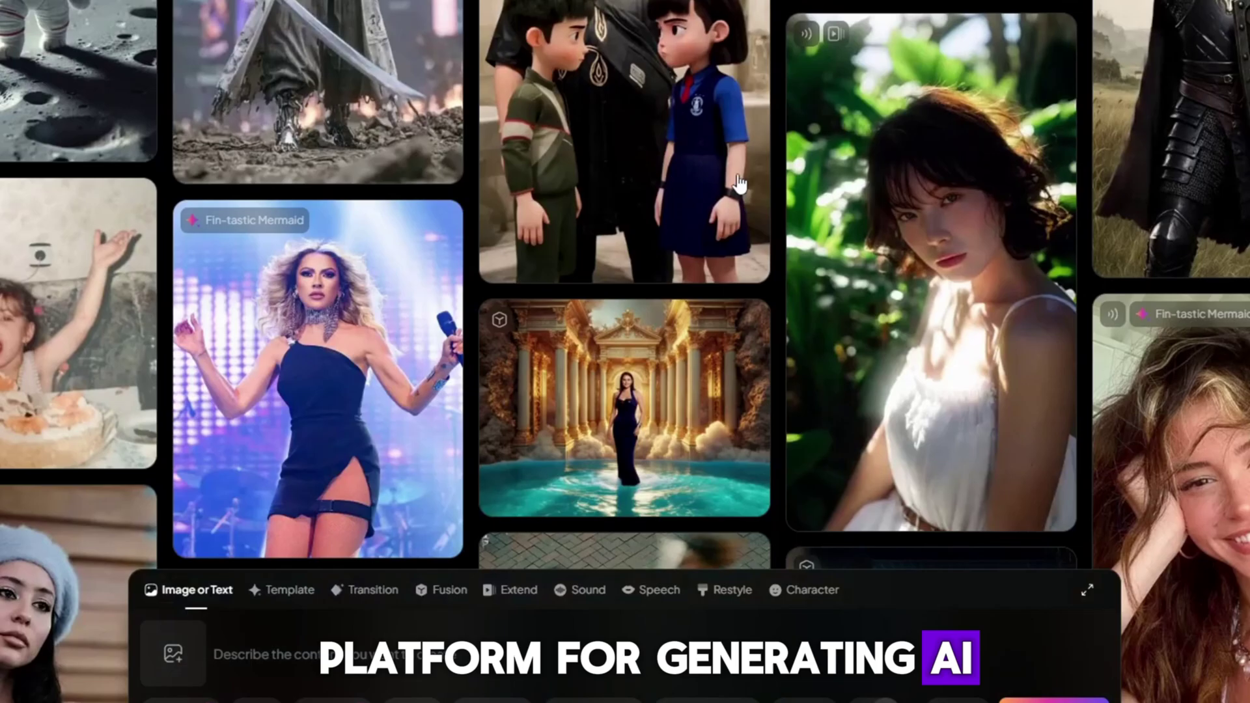
scroll(739, 185, down, 10)
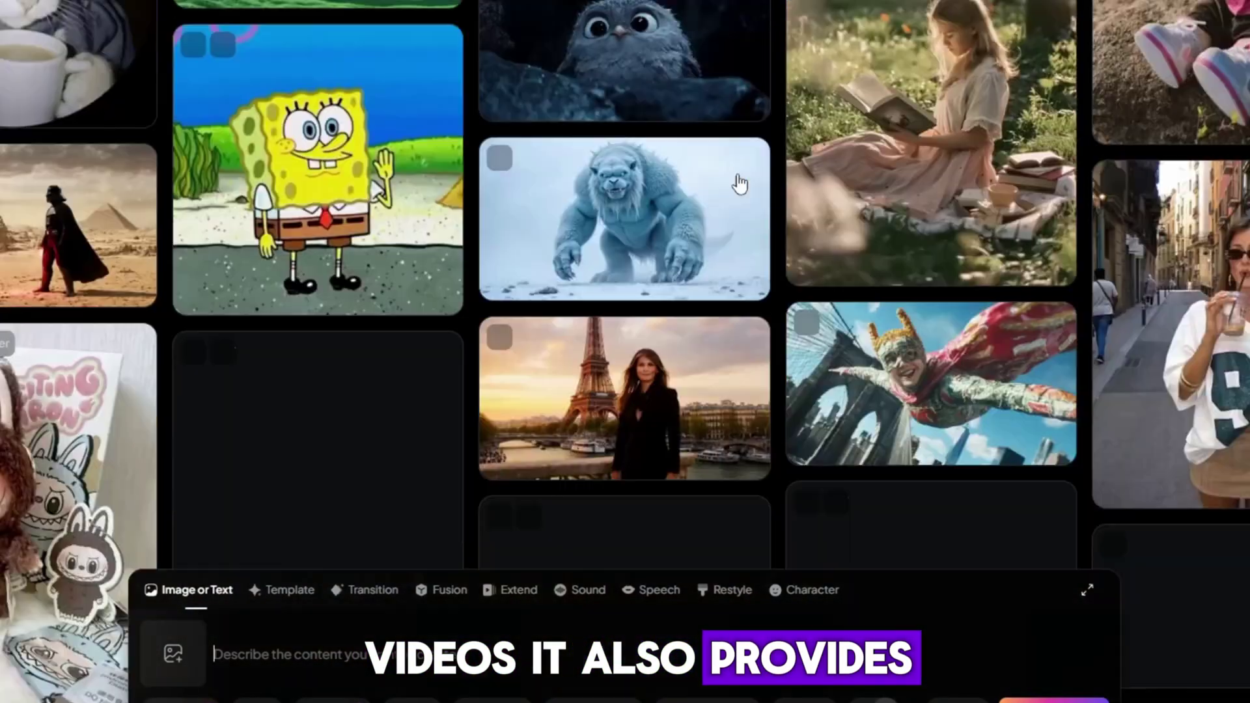
scroll(329, 142, up, 3)
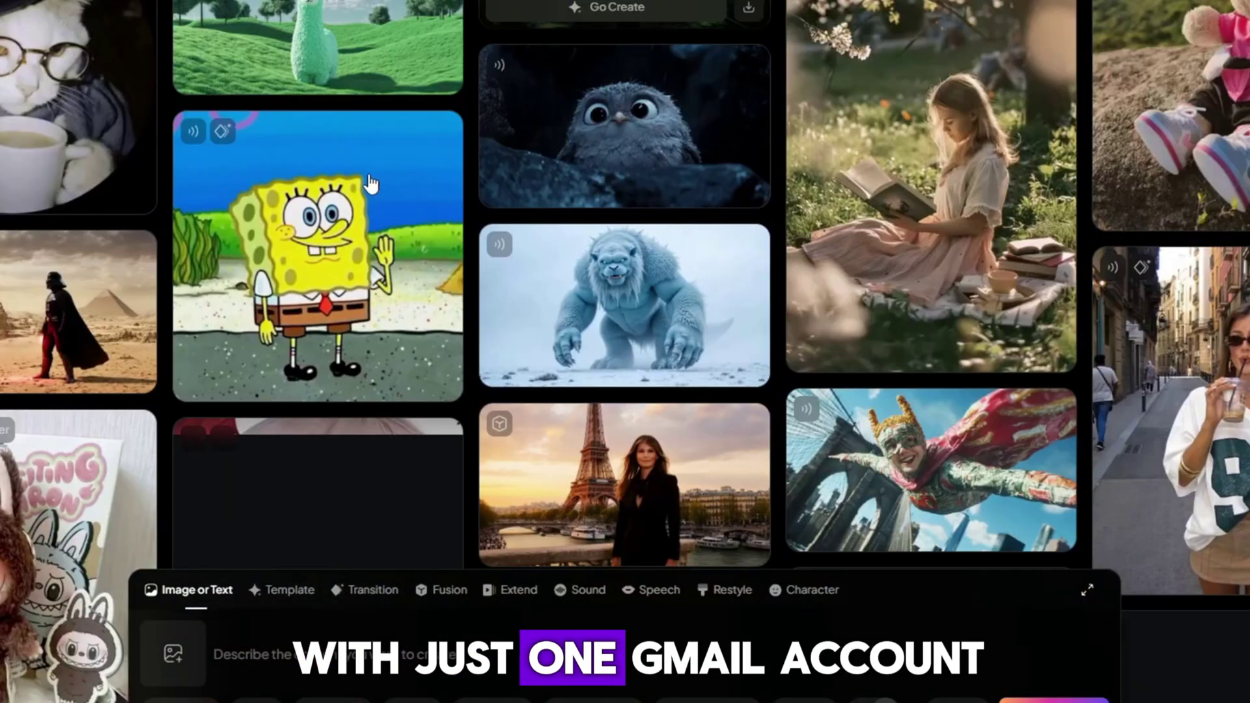
scroll(729, 248, up, 8)
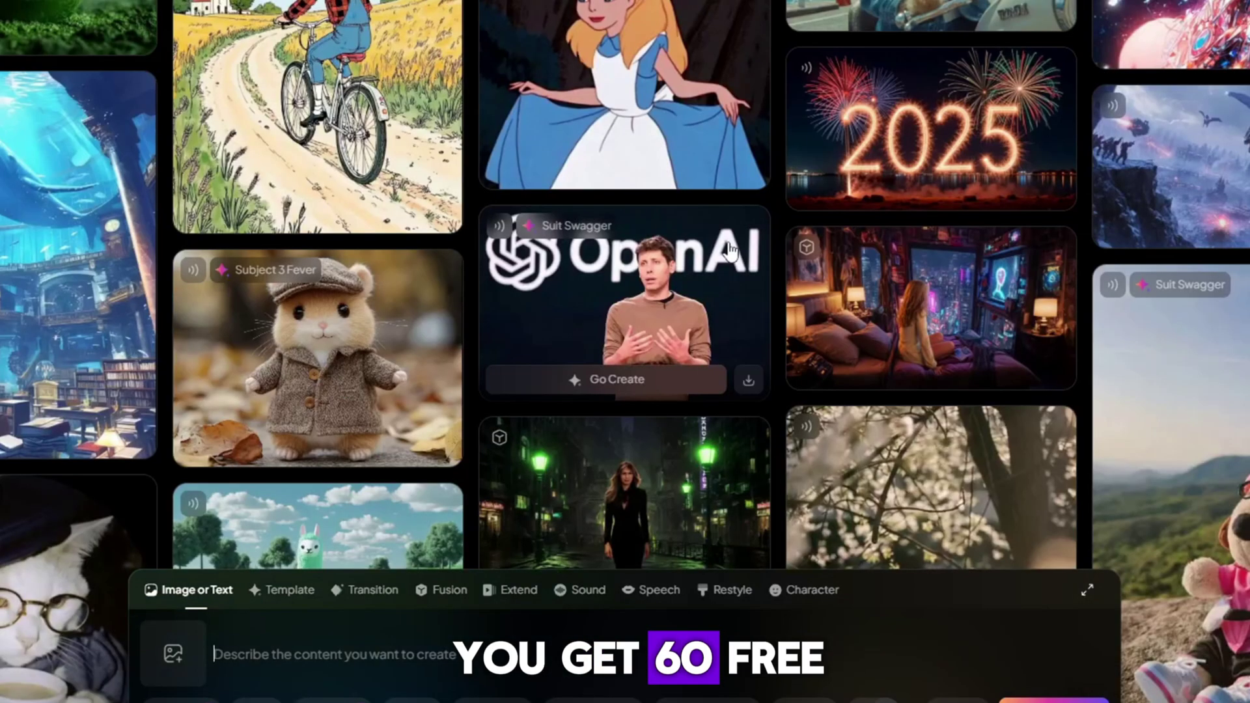
scroll(729, 247, up, 15)
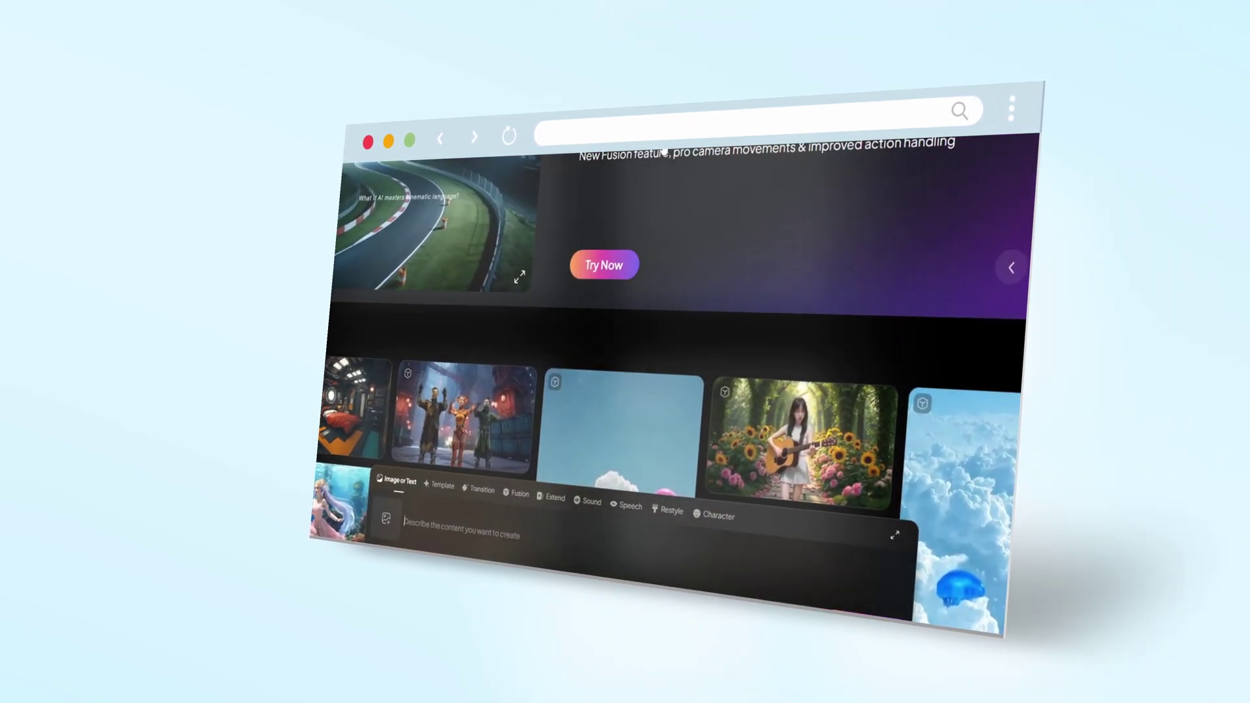
scroll(846, 160, down, 2)
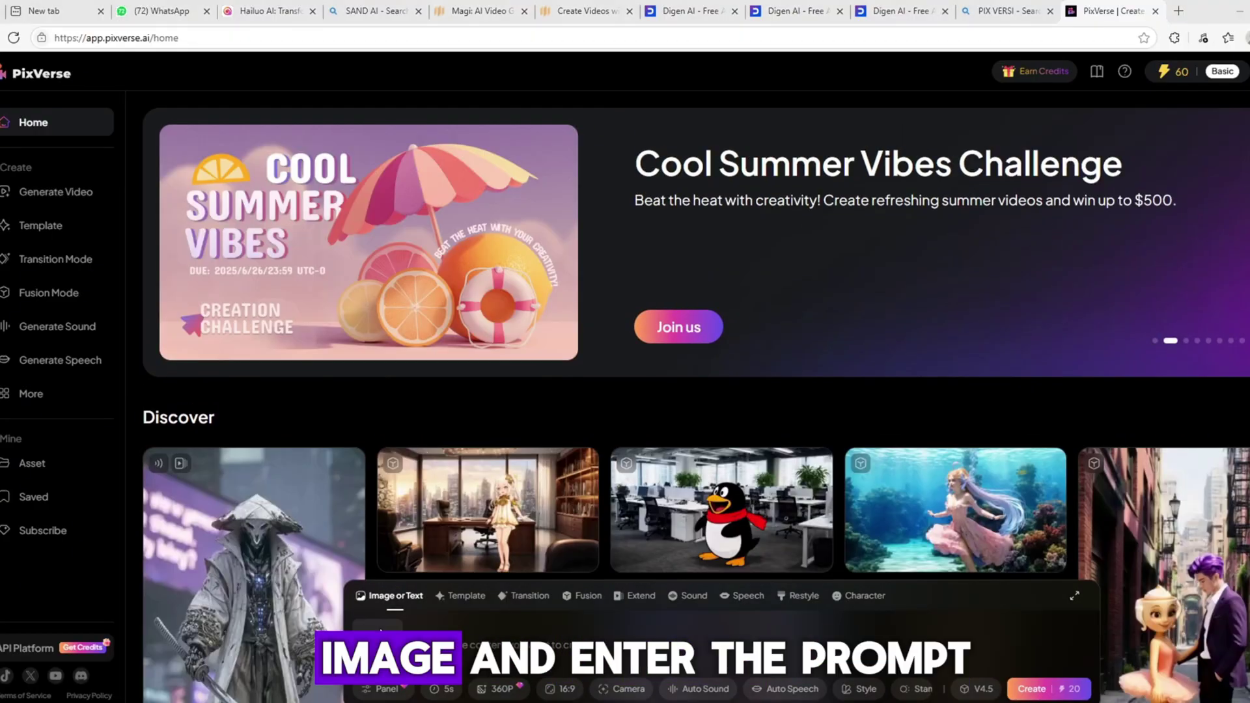
Generate PixVerse videos from the snake images, including the fire-breathing helicopter battle and the flame-engulfed snake with a crash into its open jaws.
click(381, 635)
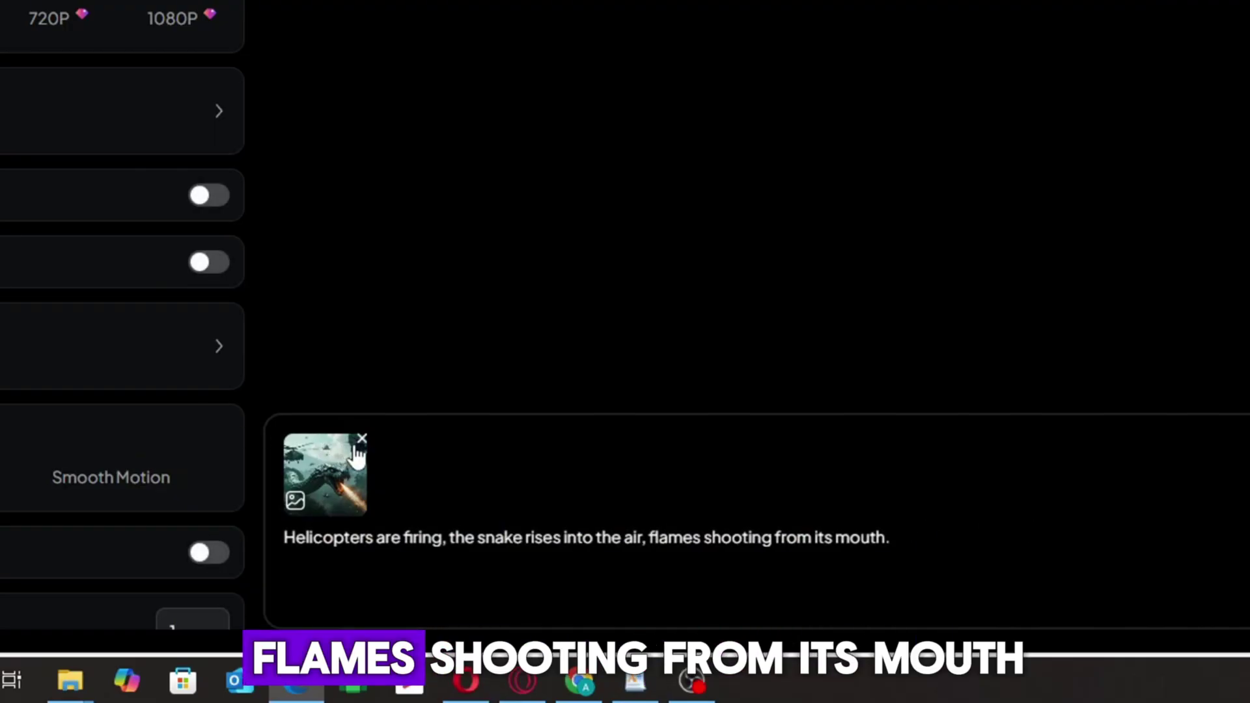
click(358, 441)
click(635, 684)
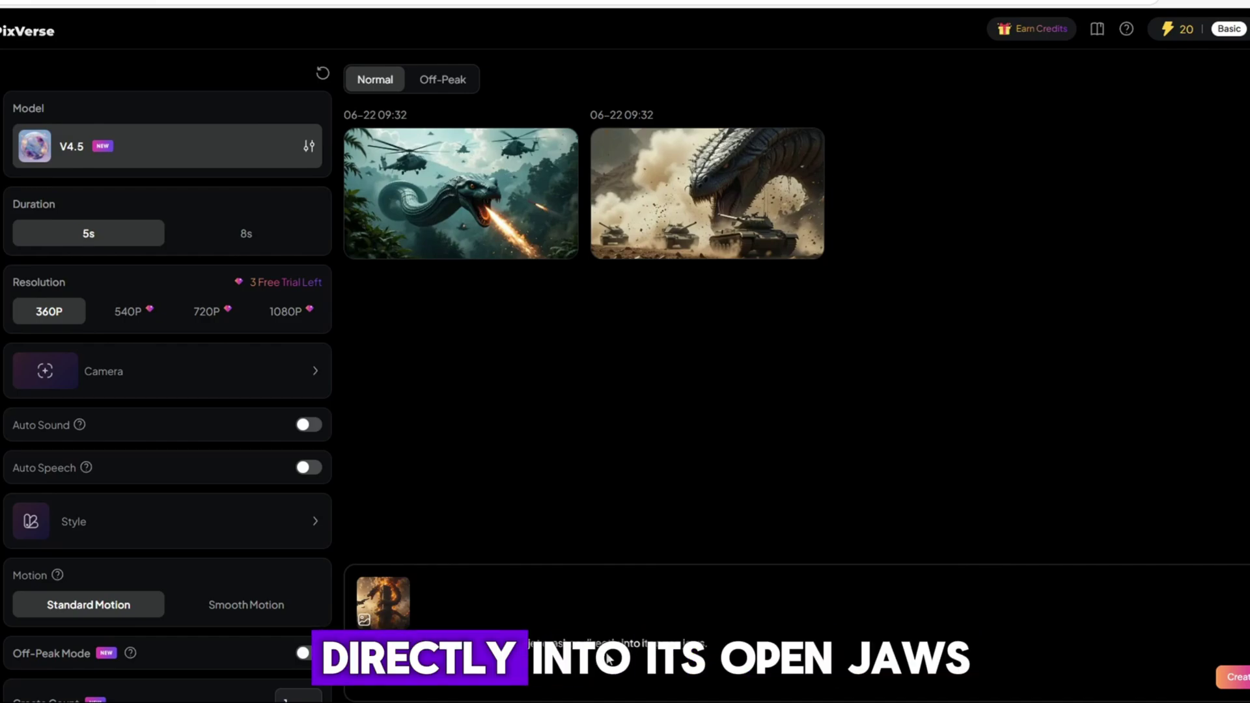
click(1228, 687)
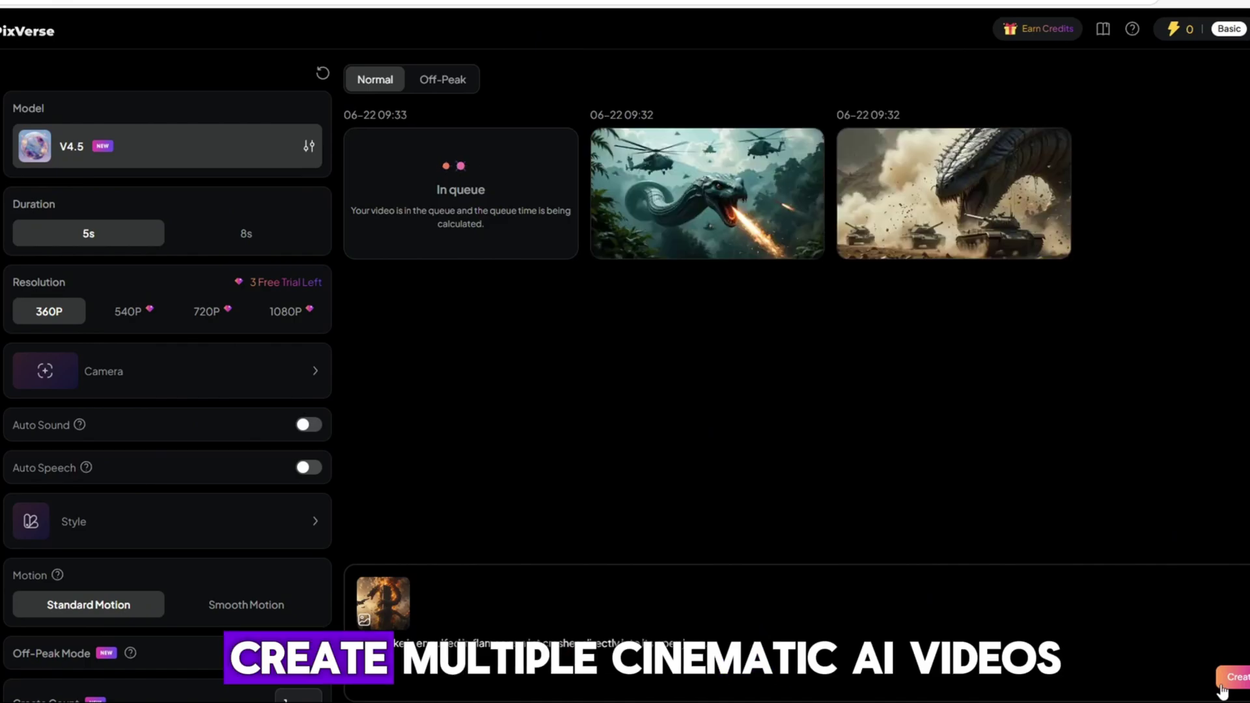
click(711, 198)
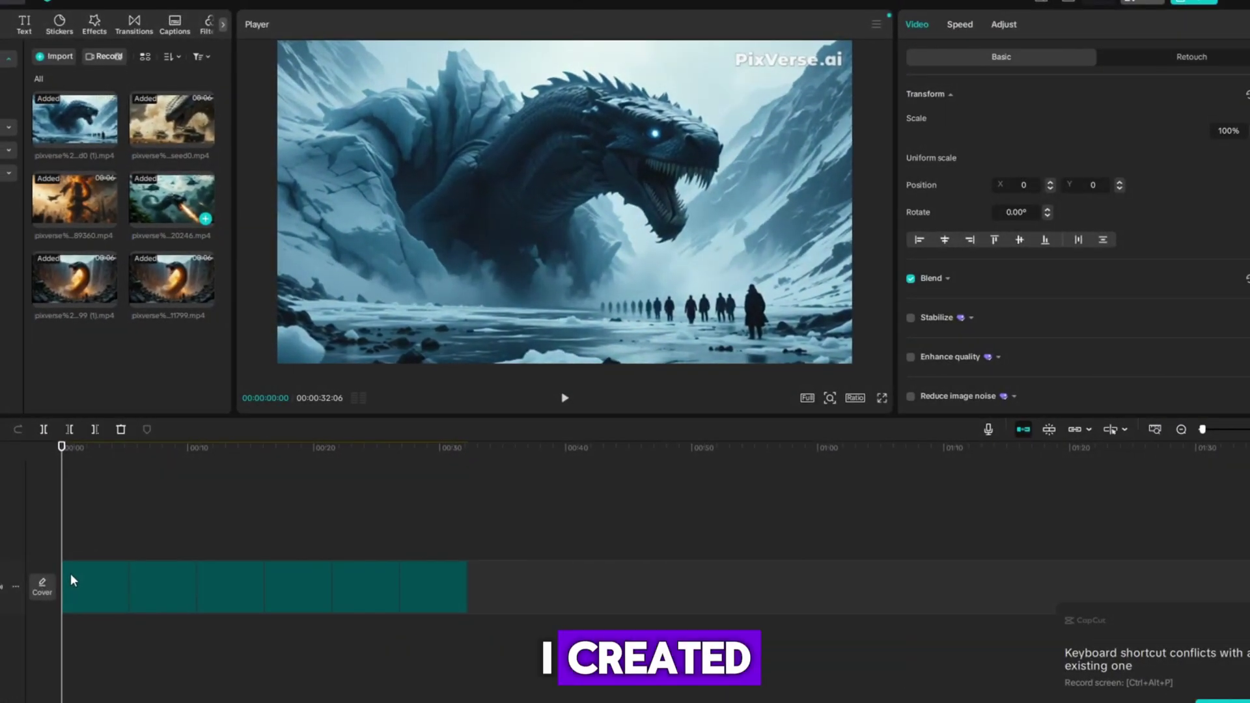
In CapCut, select all six timeline clips, then enlarge and shift them so the PixVerse watermark falls outside the frame.
key(ctrl+a)
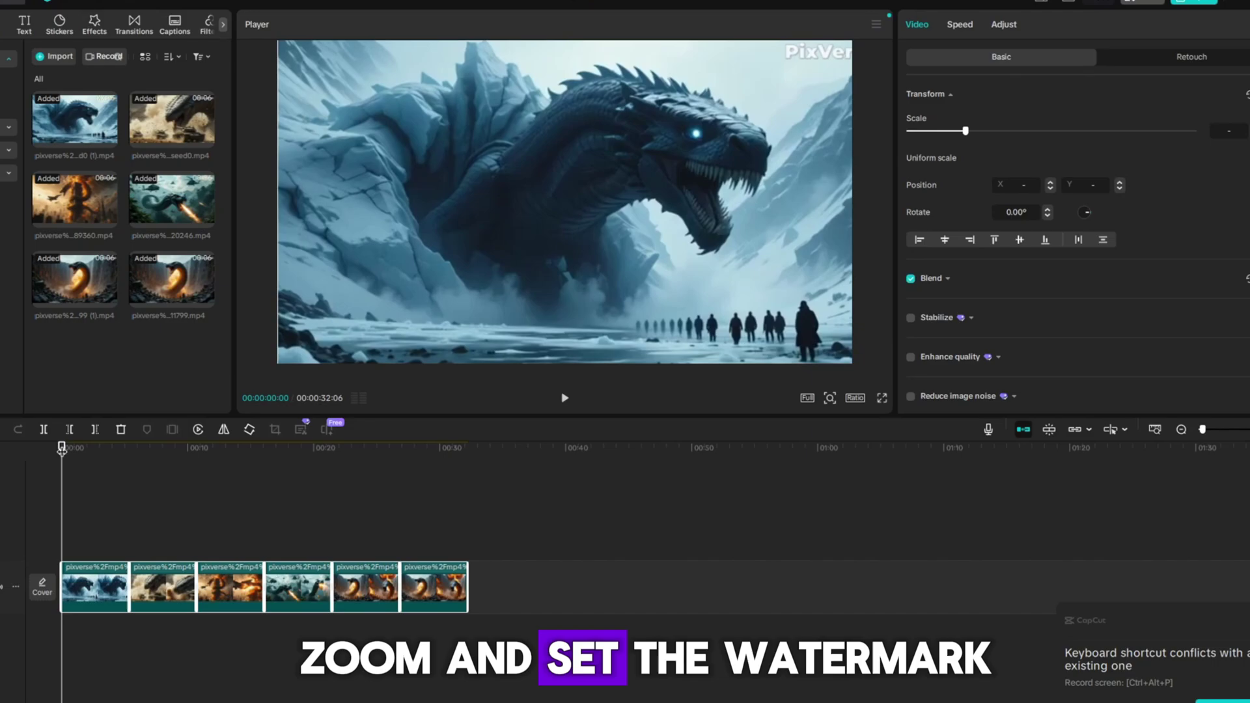
drag(61, 448, 187, 448)
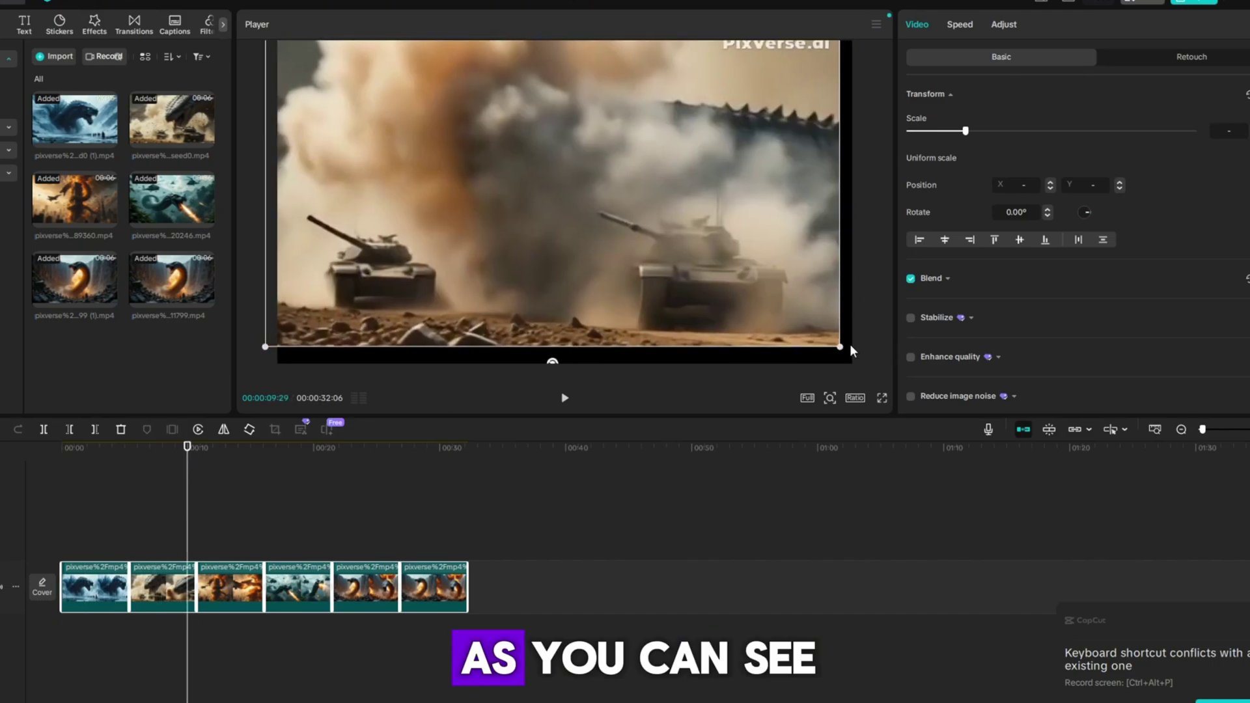
drag(851, 352, 762, 366)
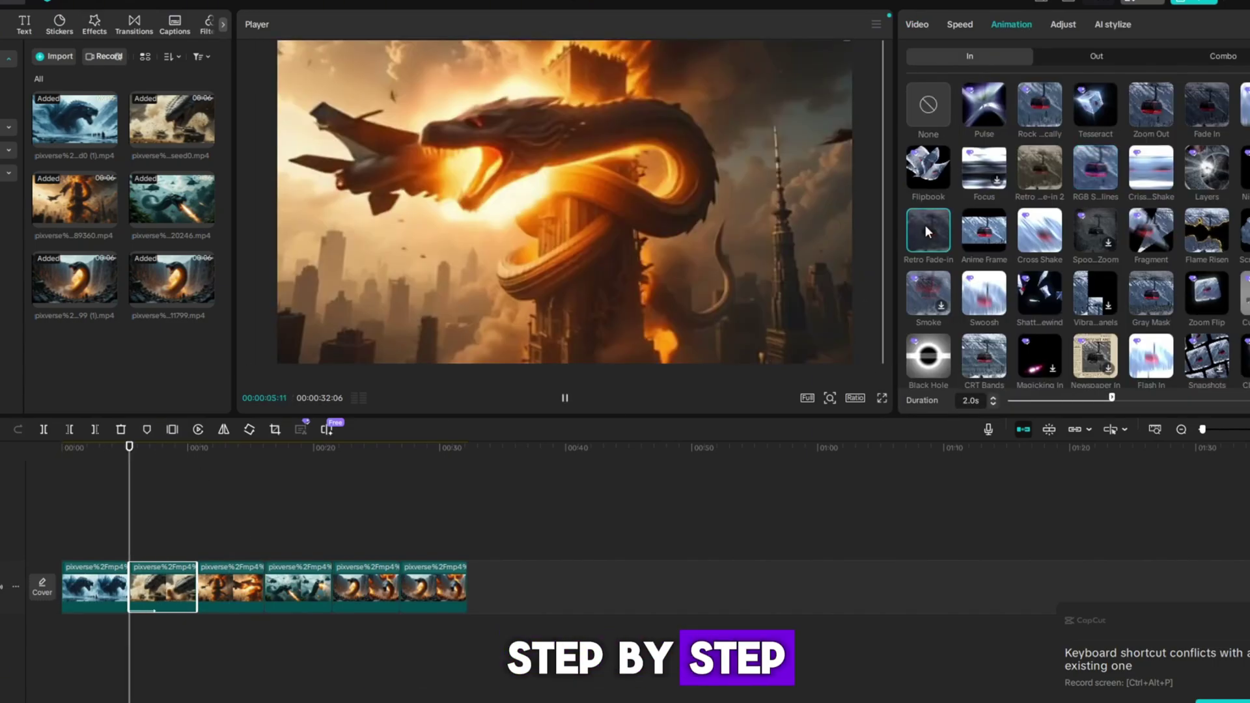
Try the Retro Fade-in, Anime Frame and Criss…Shake entrance animations on the second clip with the tanks.
click(925, 225)
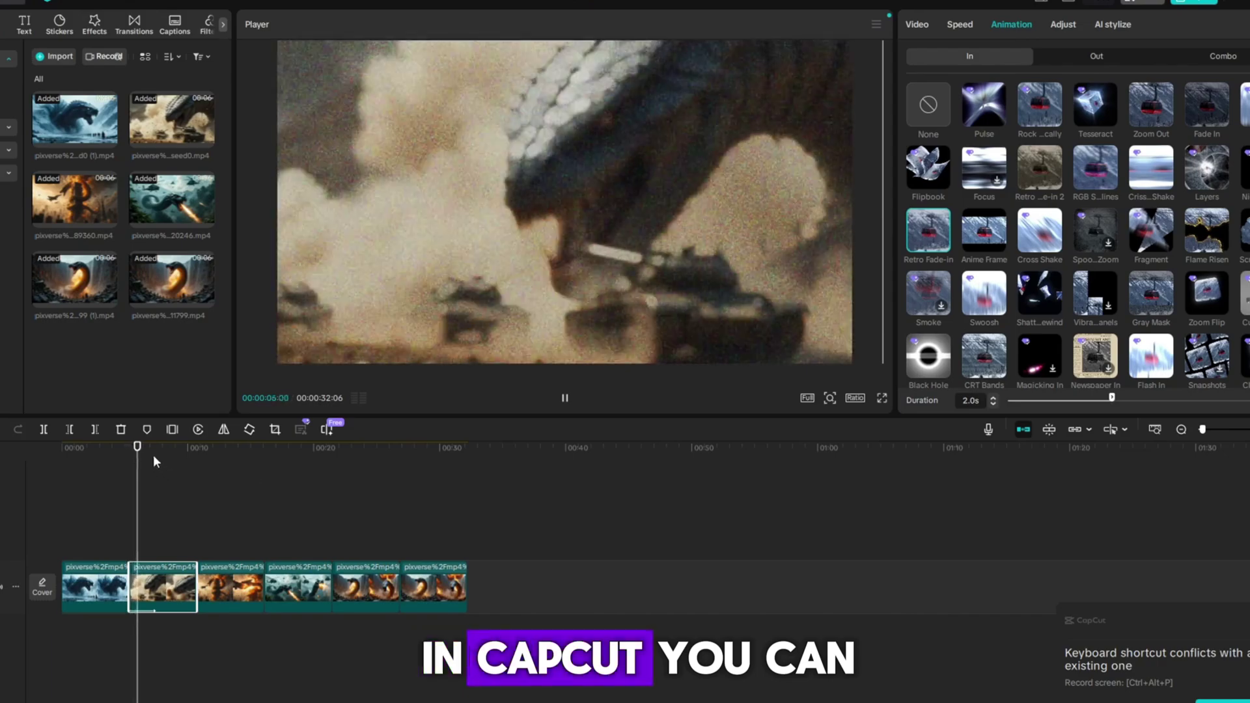
click(987, 239)
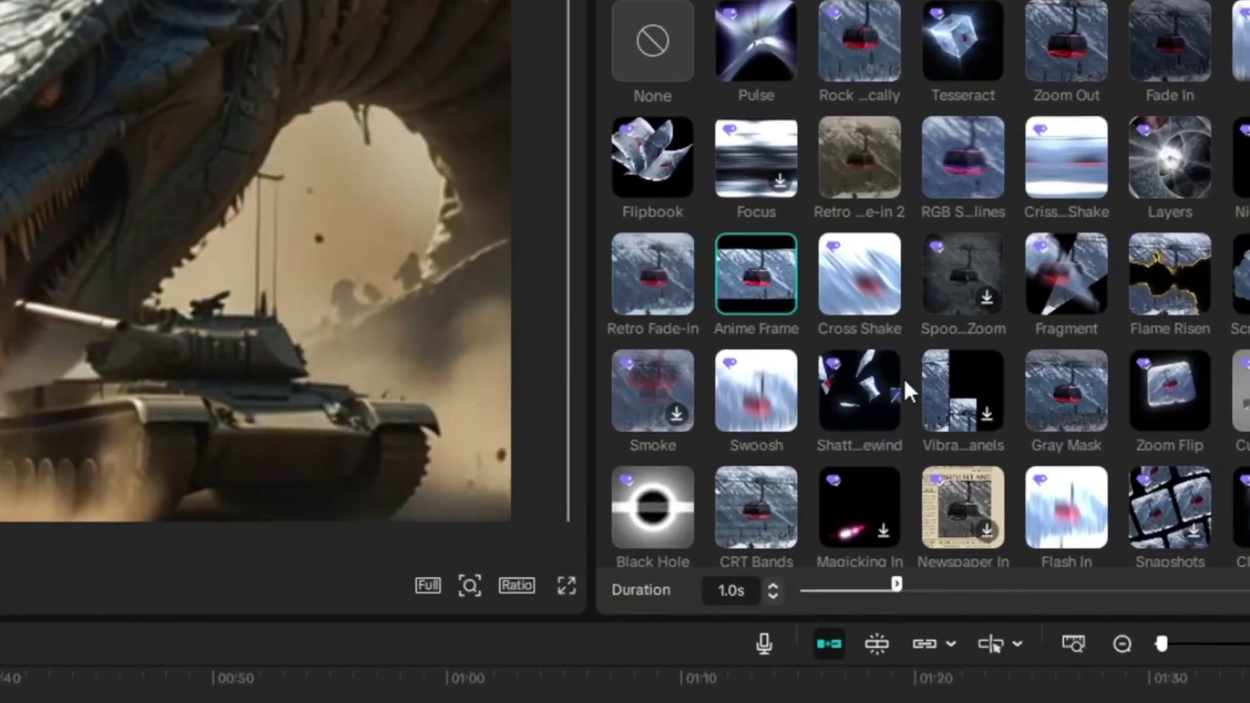
click(1080, 162)
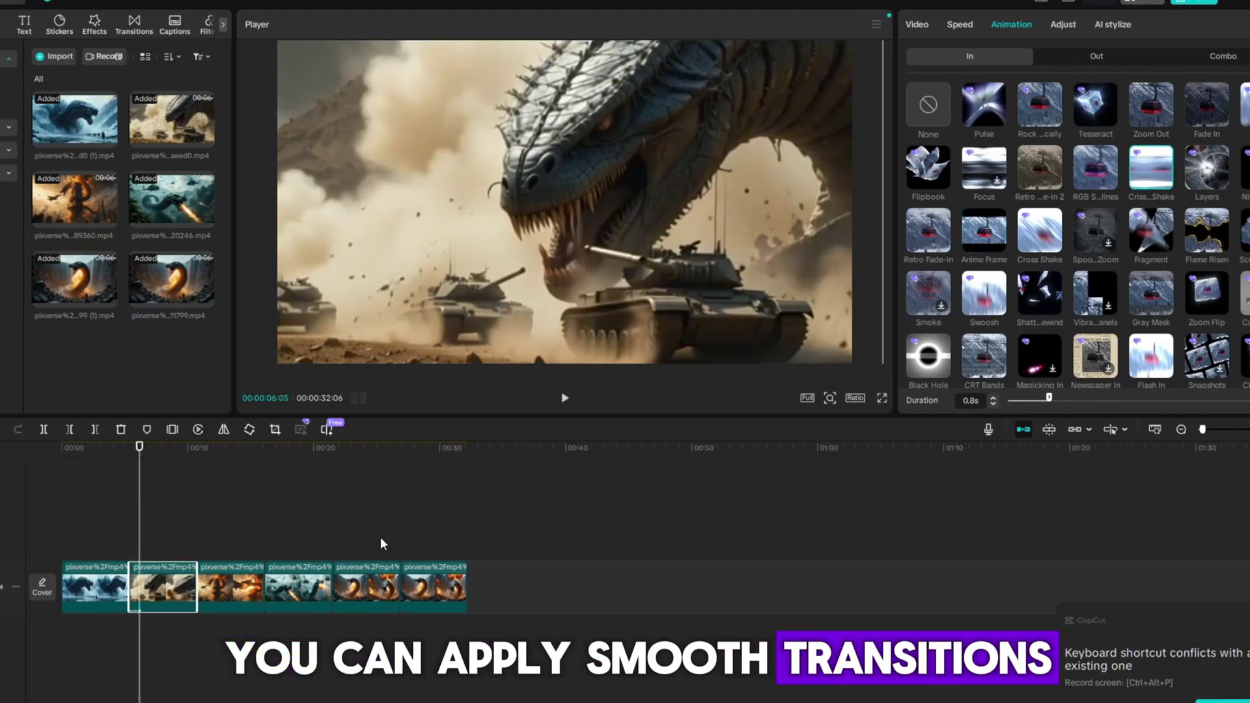
drag(140, 478, 243, 496)
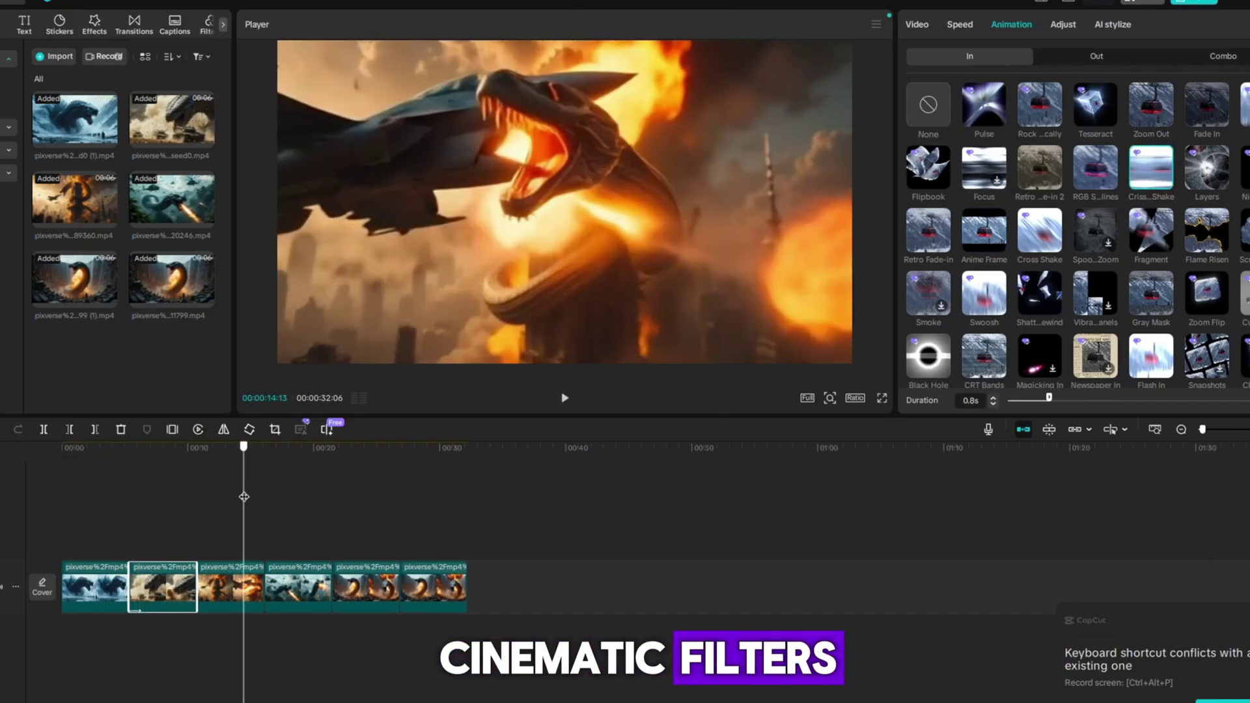
Compare Retro Fade-in again on the tank clip, preview the timeline, and set the clip's entrance animation to Flipbook.
click(918, 247)
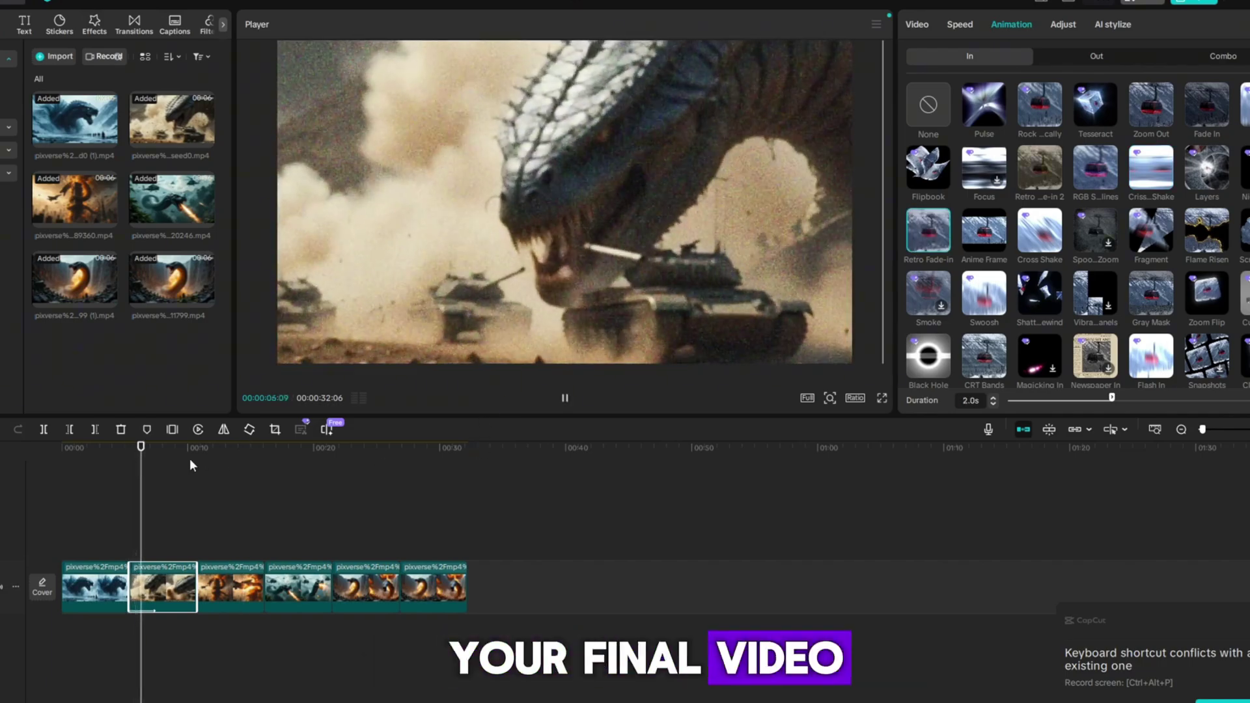
drag(149, 453, 298, 501)
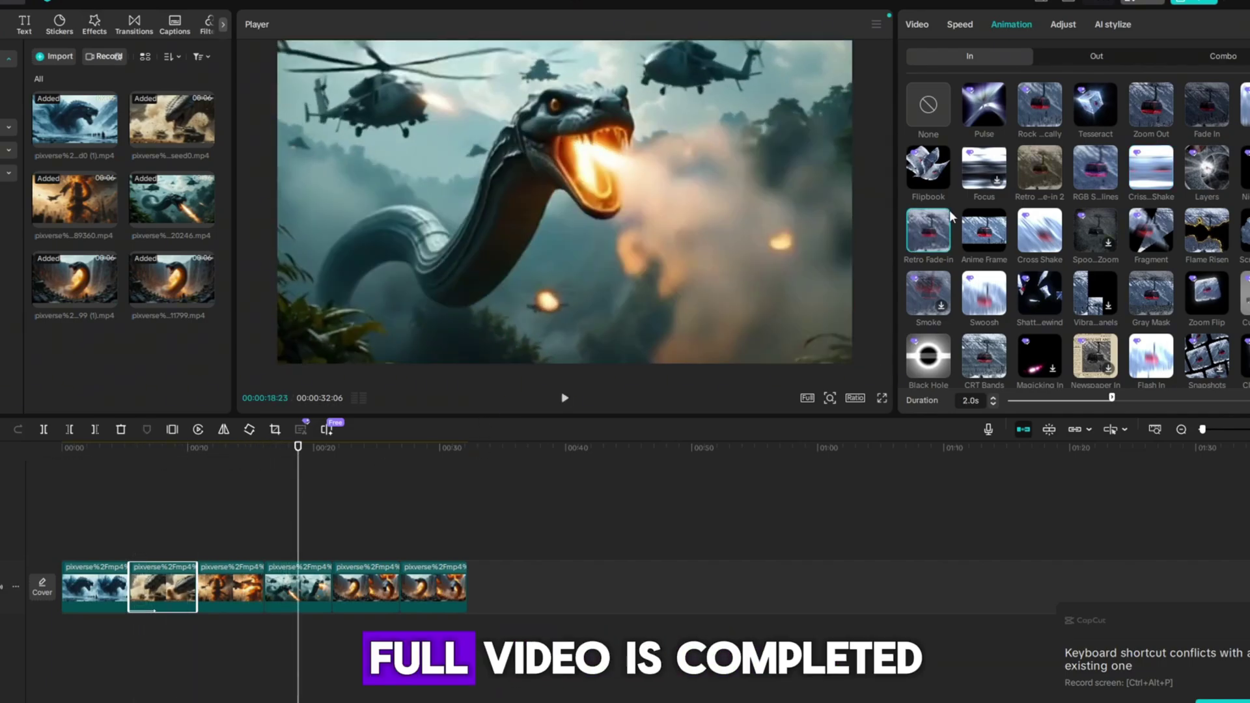
click(928, 163)
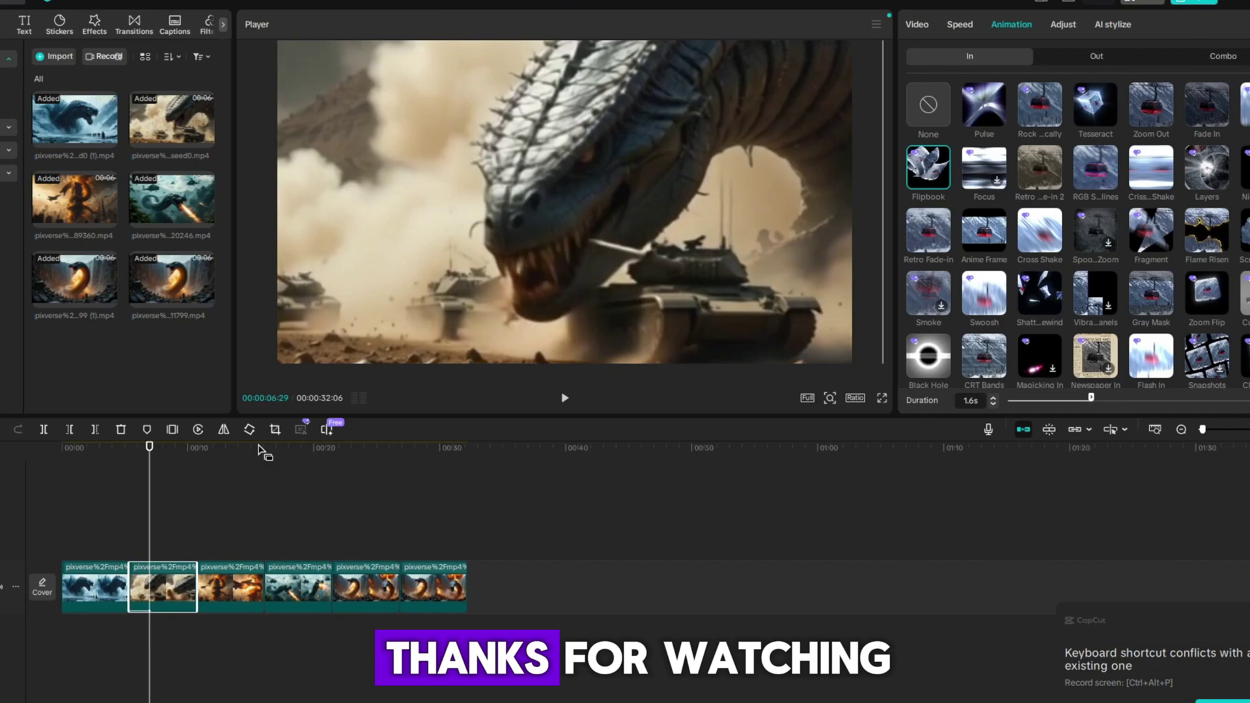